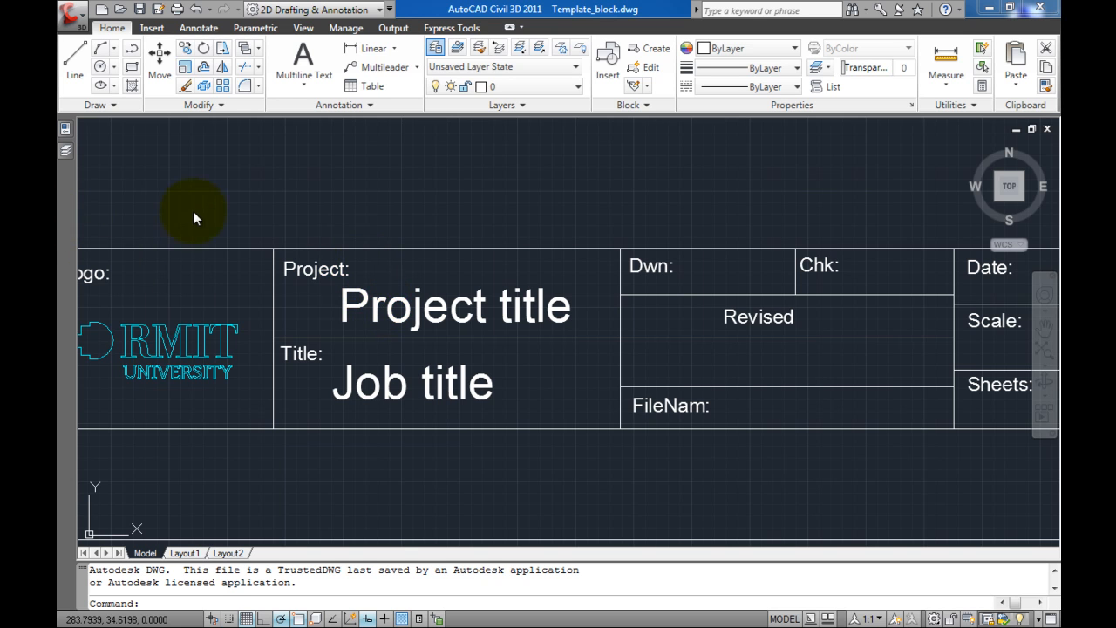
- Make Layer 1, which holds the RMIT logo, the current layer and rename it 99.t_logo
{"action": "mouse_move", "coordinate": [62, 155]}
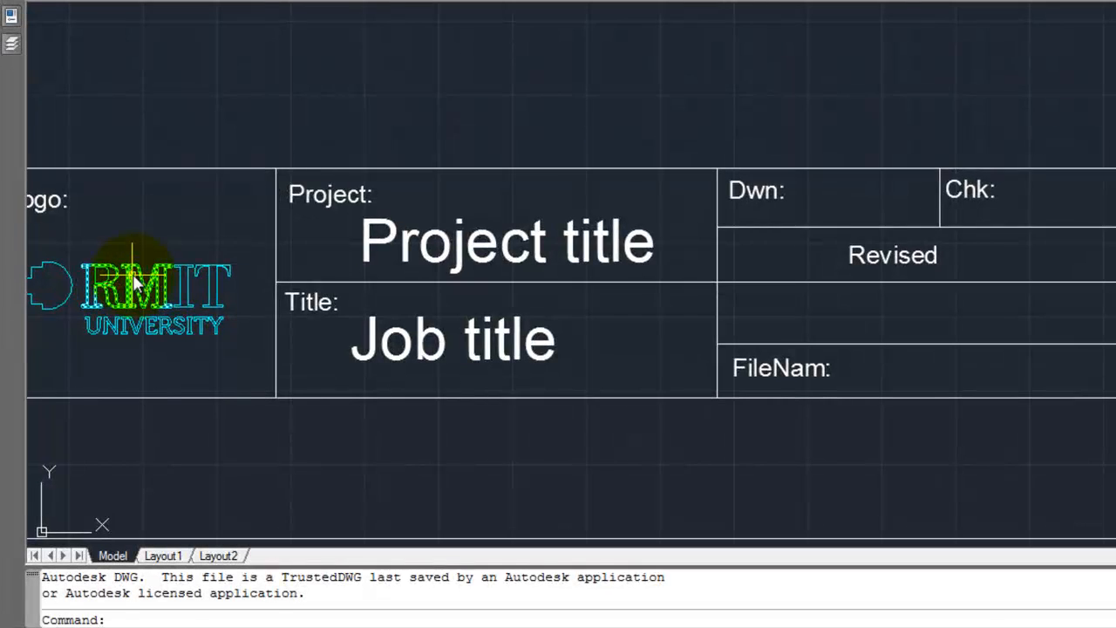
{"action": "mouse_move", "coordinate": [172, 249]}
{"action": "middle_mouse_down"}
{"action": "mouse_move", "coordinate": [423, 212]}
{"action": "mouse_move", "coordinate": [643, 211]}
{"action": "middle_mouse_up"}
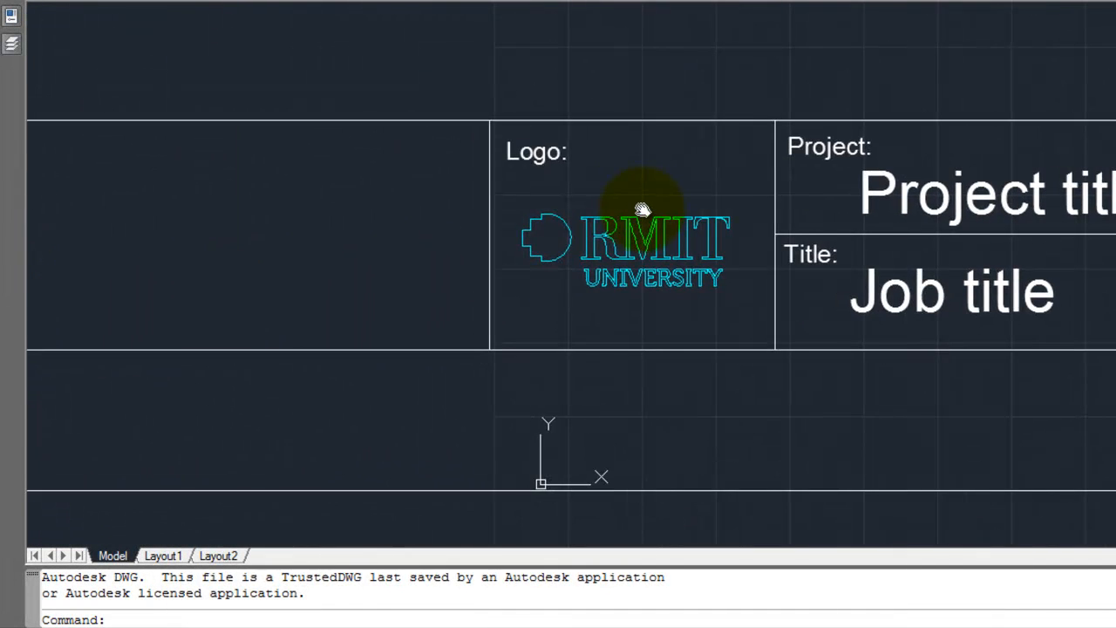
{"action": "left_click", "coordinate": [11, 42]}
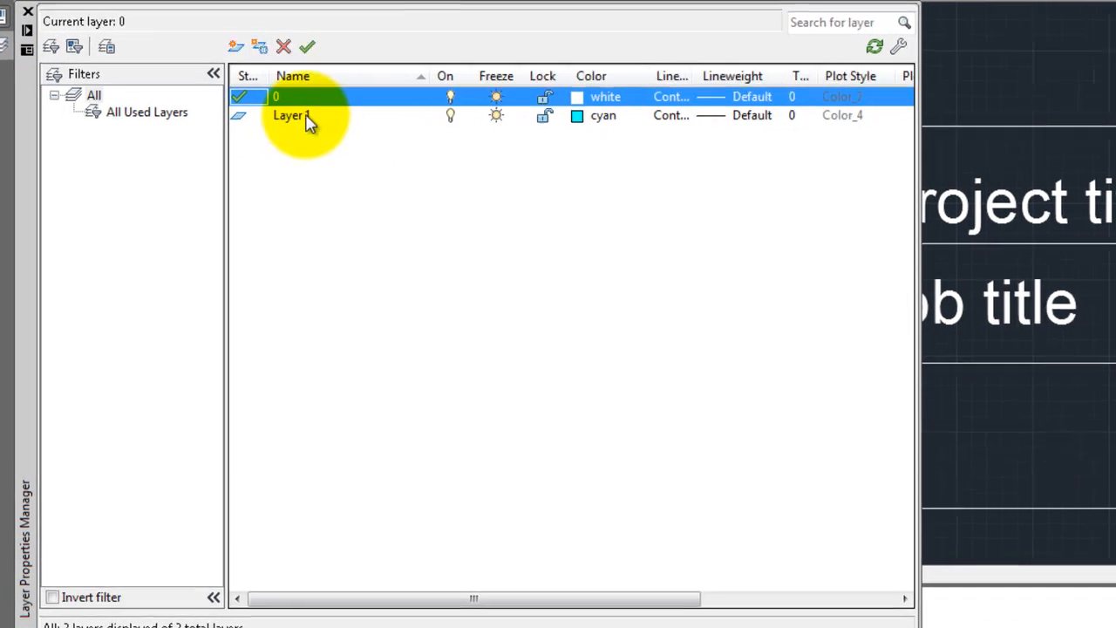
{"action": "double_click", "coordinate": [297, 115]}
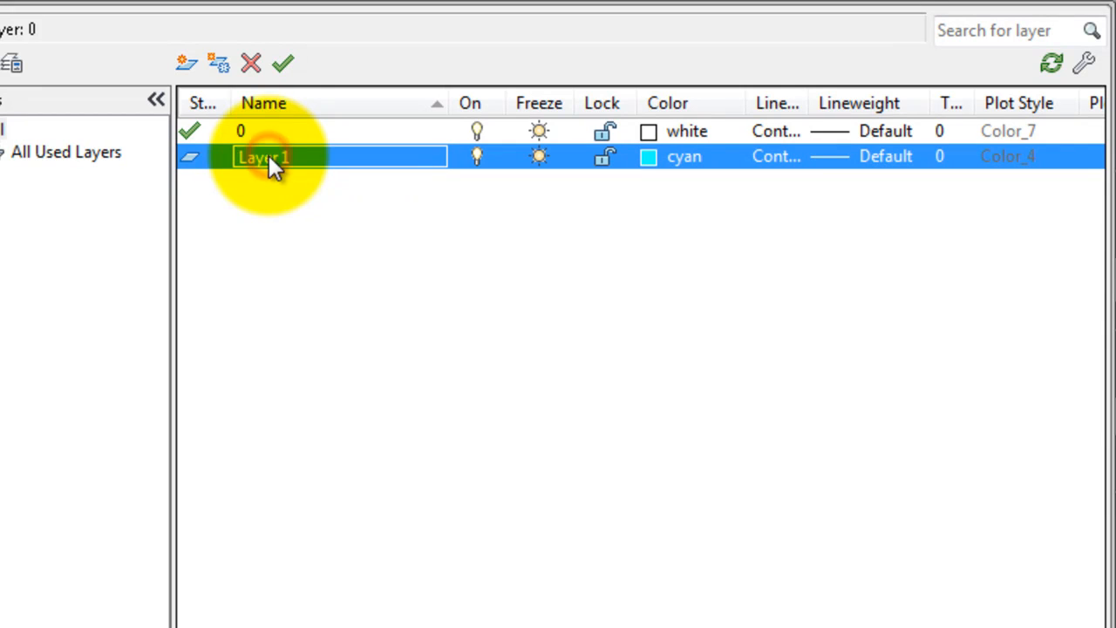
{"action": "left_click", "coordinate": [304, 155]}
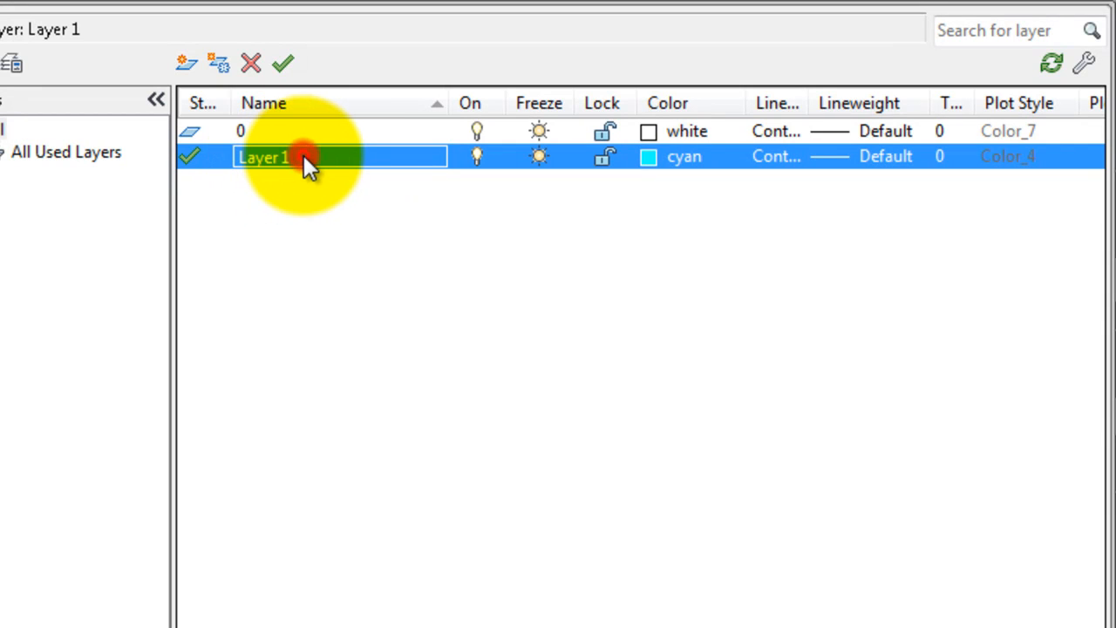
{"action": "left_click", "coordinate": [261, 160]}
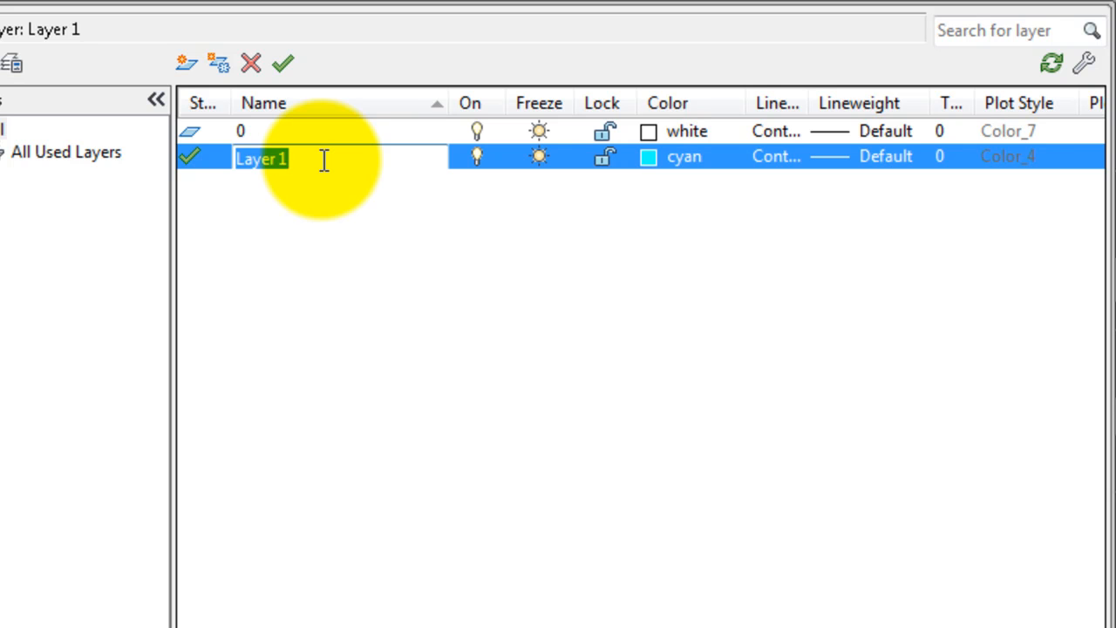
{"action": "type", "text": "99."}
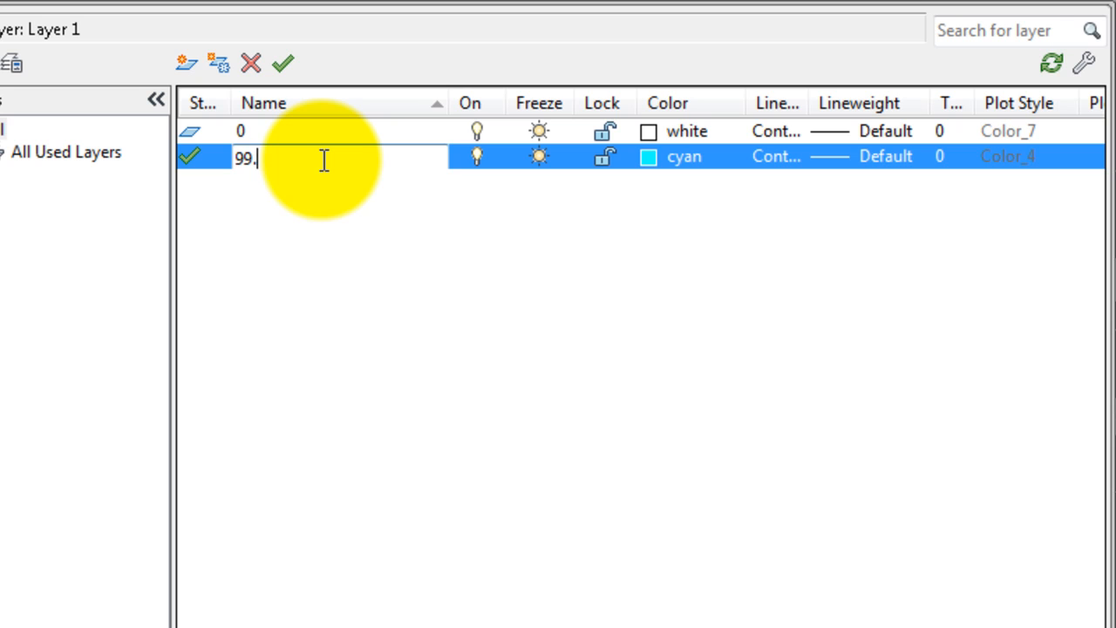
{"action": "type", "text": "t_logo"}
{"action": "key", "text": "Return"}
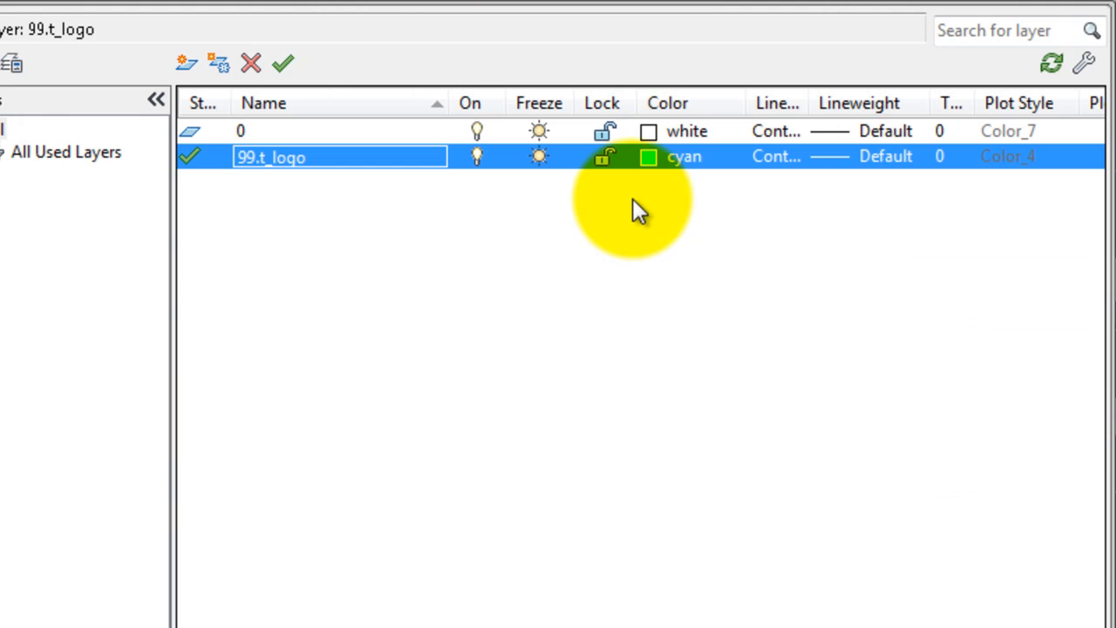
- Set the color of the 99.t_logo layer to index color 12
{"action": "left_click", "coordinate": [646, 156]}
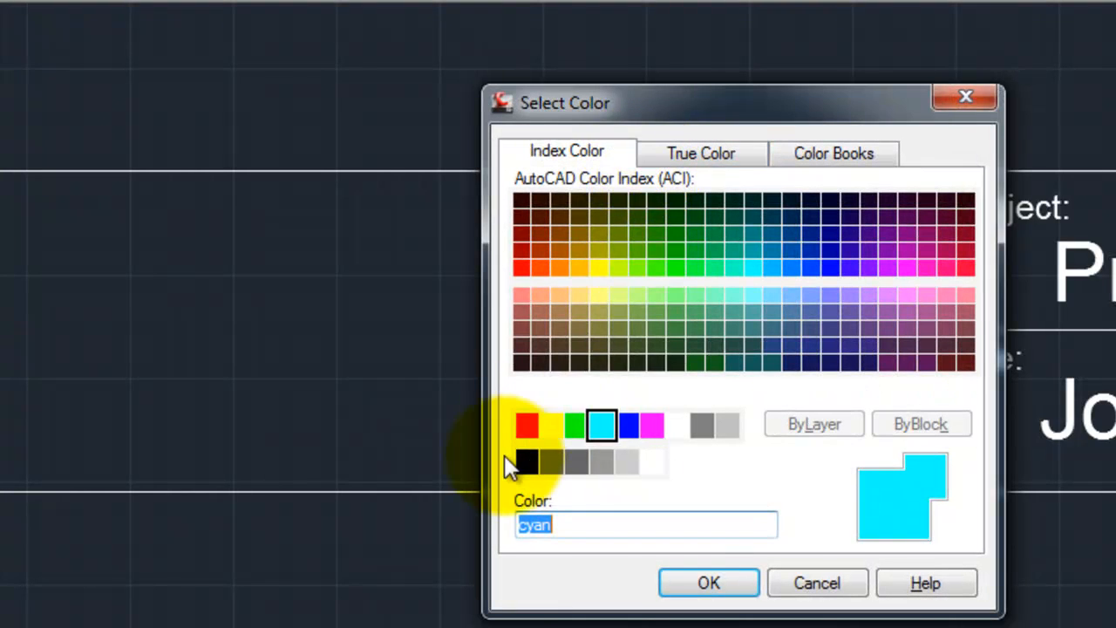
{"action": "left_click", "coordinate": [516, 248]}
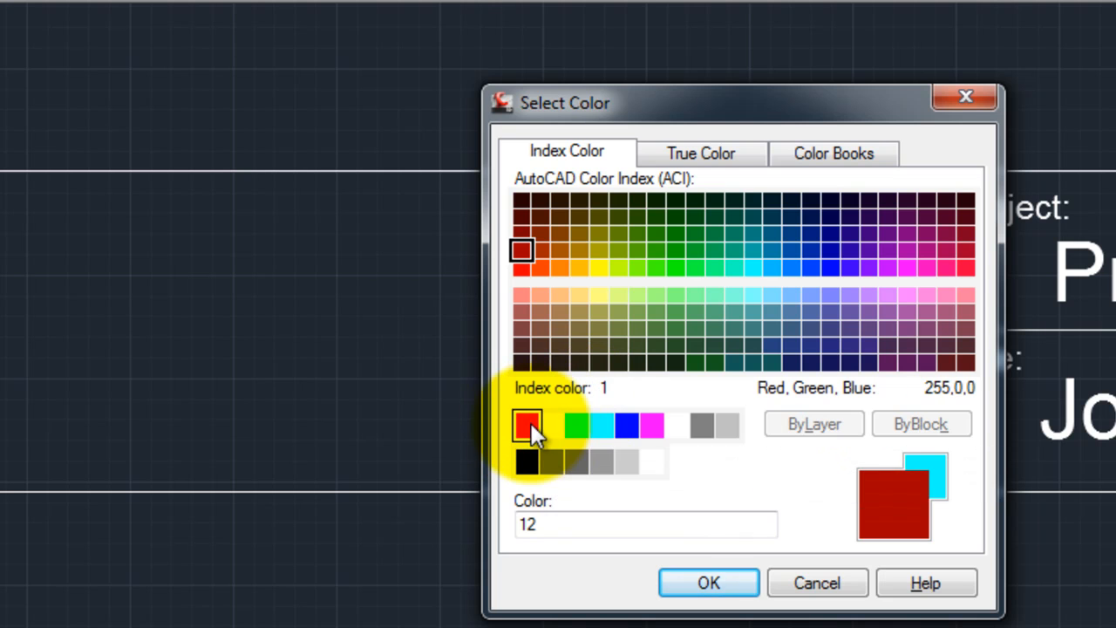
{"action": "left_click", "coordinate": [715, 579]}
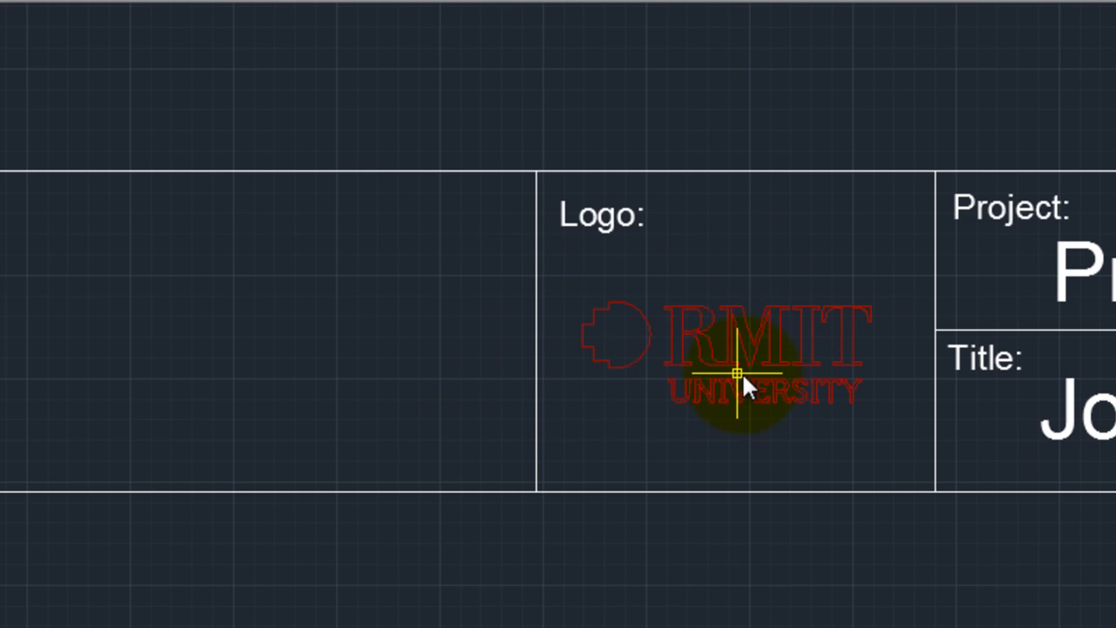
- Create a new layer named 99.t_bor1 and set its color to index color 162
{"action": "scroll", "coordinate": [585, 377], "scroll_direction": "up", "scroll_amount": 3}
{"action": "scroll", "coordinate": [585, 376], "scroll_direction": "down", "scroll_amount": 5}
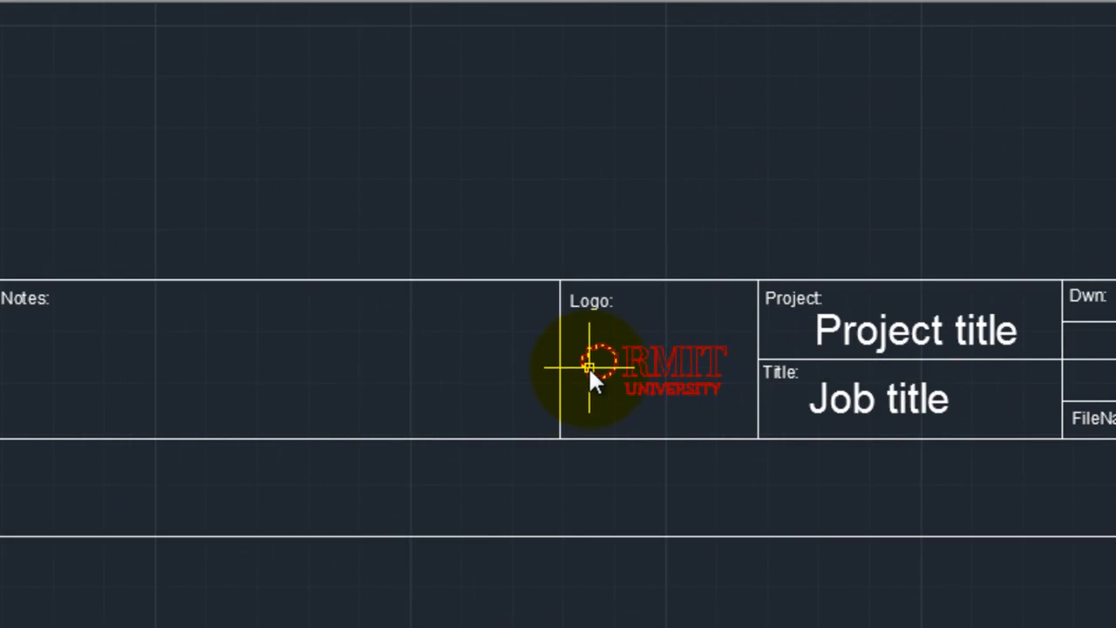
{"action": "scroll", "coordinate": [589, 366], "scroll_direction": "down", "scroll_amount": 2}
{"action": "scroll", "coordinate": [578, 228], "scroll_direction": "down", "scroll_amount": 2}
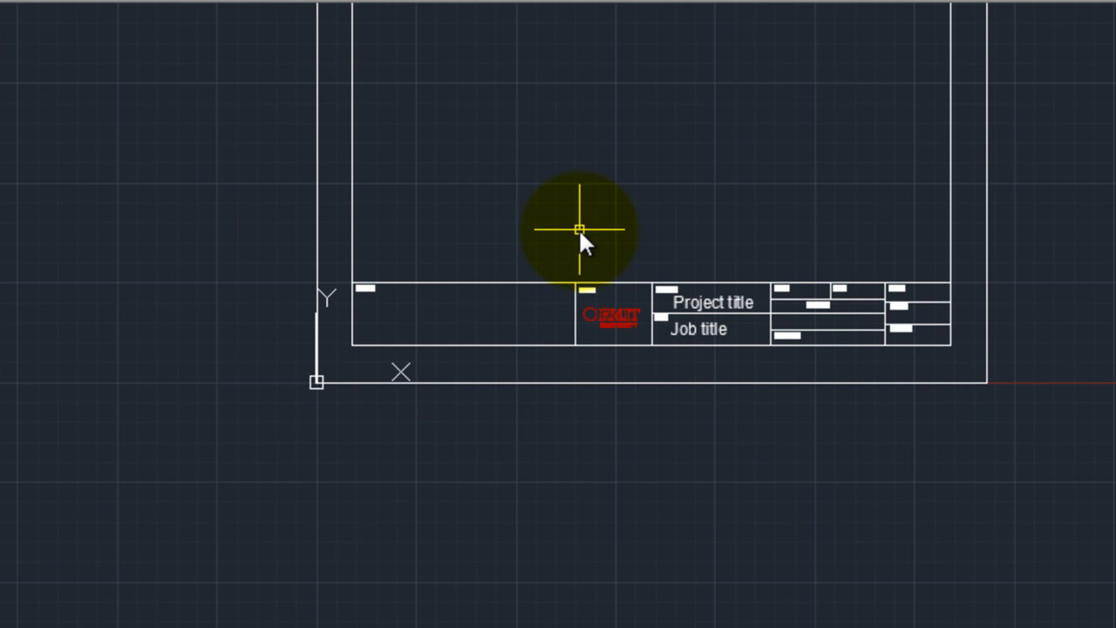
{"action": "mouse_move", "coordinate": [573, 219]}
{"action": "middle_mouse_down"}
{"action": "mouse_move", "coordinate": [581, 273]}
{"action": "mouse_move", "coordinate": [785, 426]}
{"action": "mouse_move", "coordinate": [994, 446]}
{"action": "middle_mouse_up"}
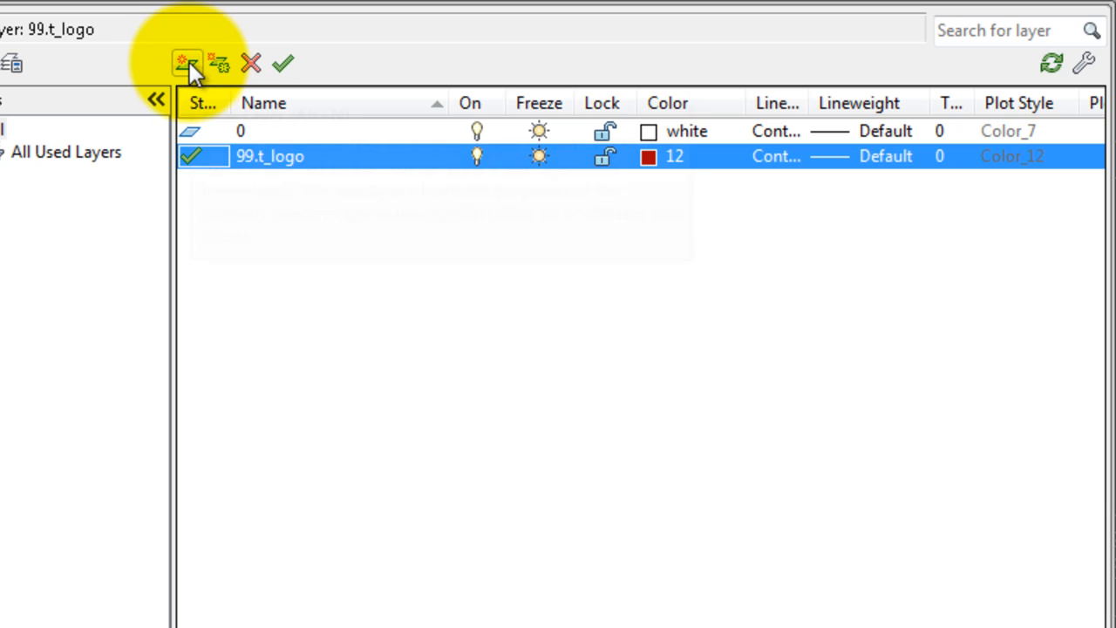
{"action": "left_click", "coordinate": [186, 63]}
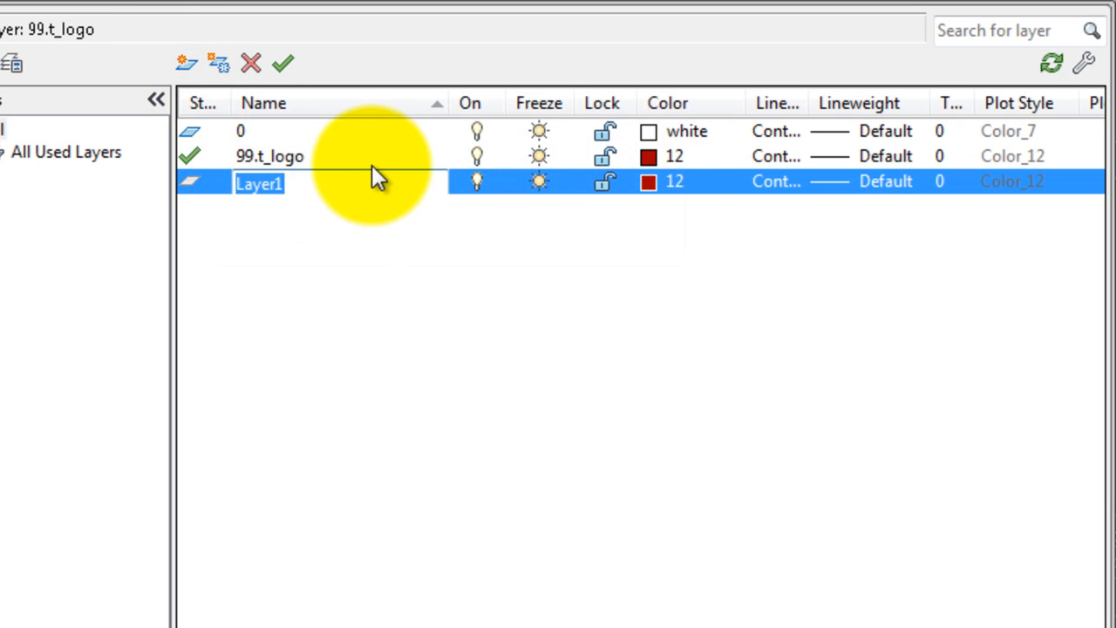
{"action": "type", "text": "99."}
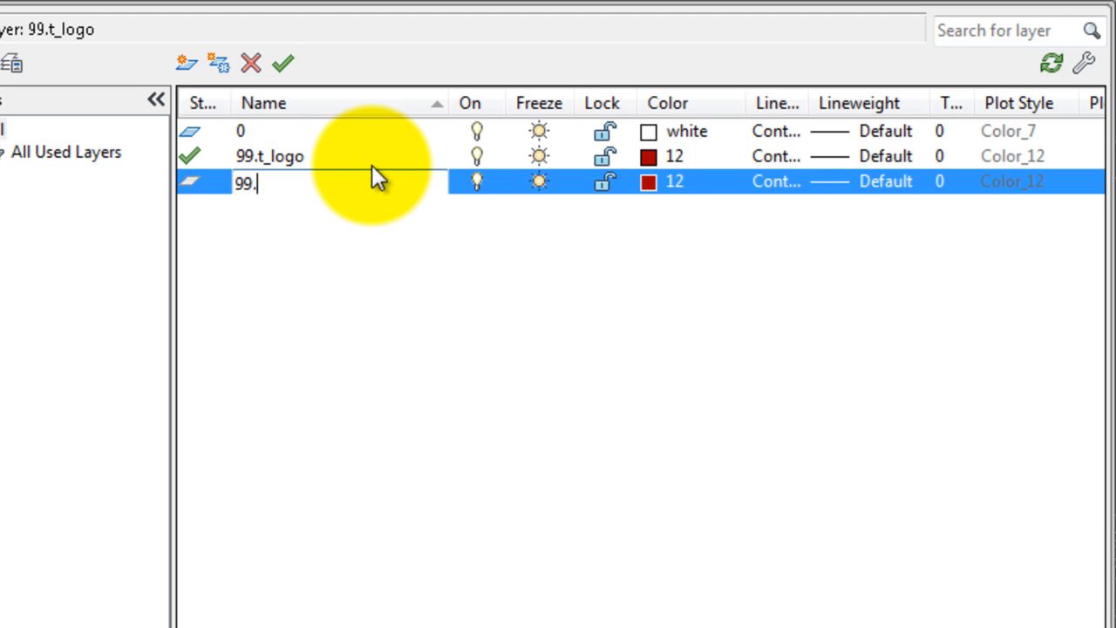
{"action": "type", "text": "t_bor1"}
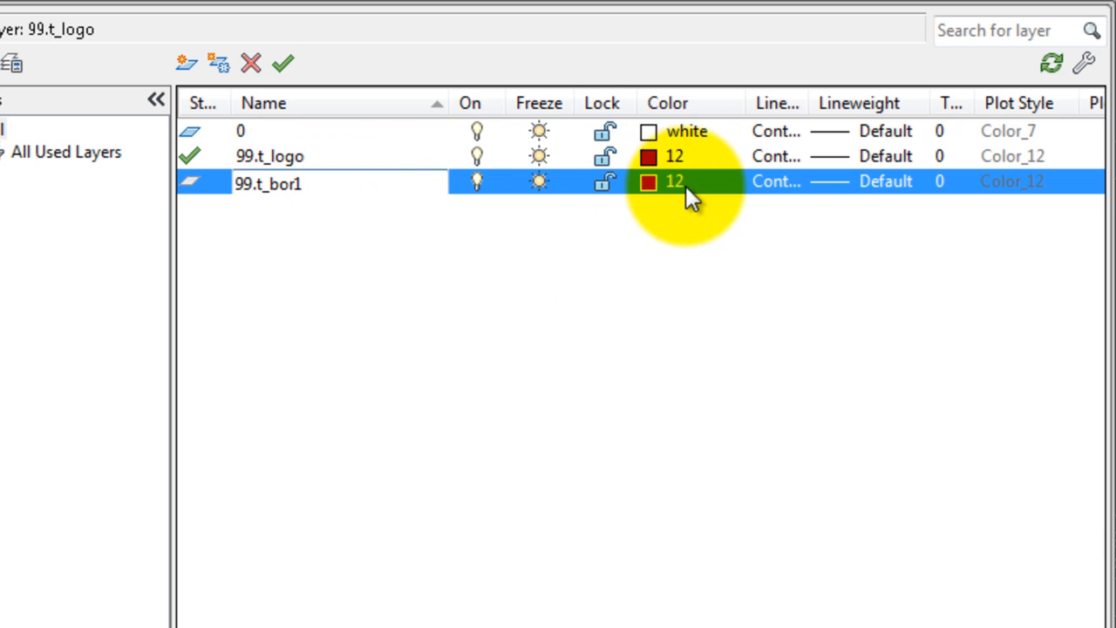
{"action": "left_click", "coordinate": [648, 182]}
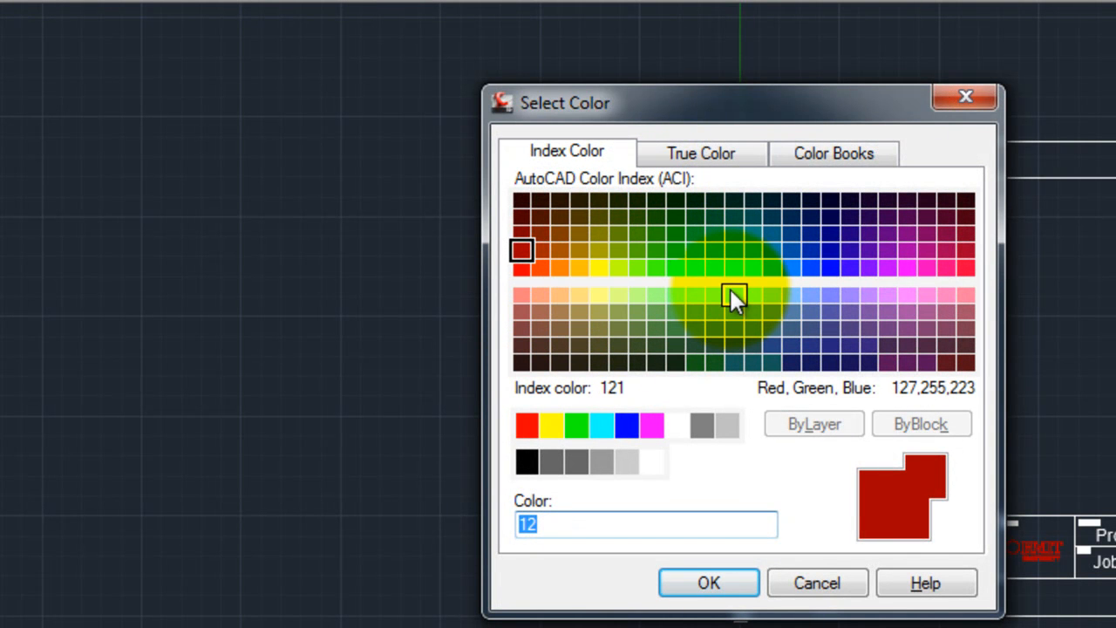
{"action": "left_click", "coordinate": [810, 250]}
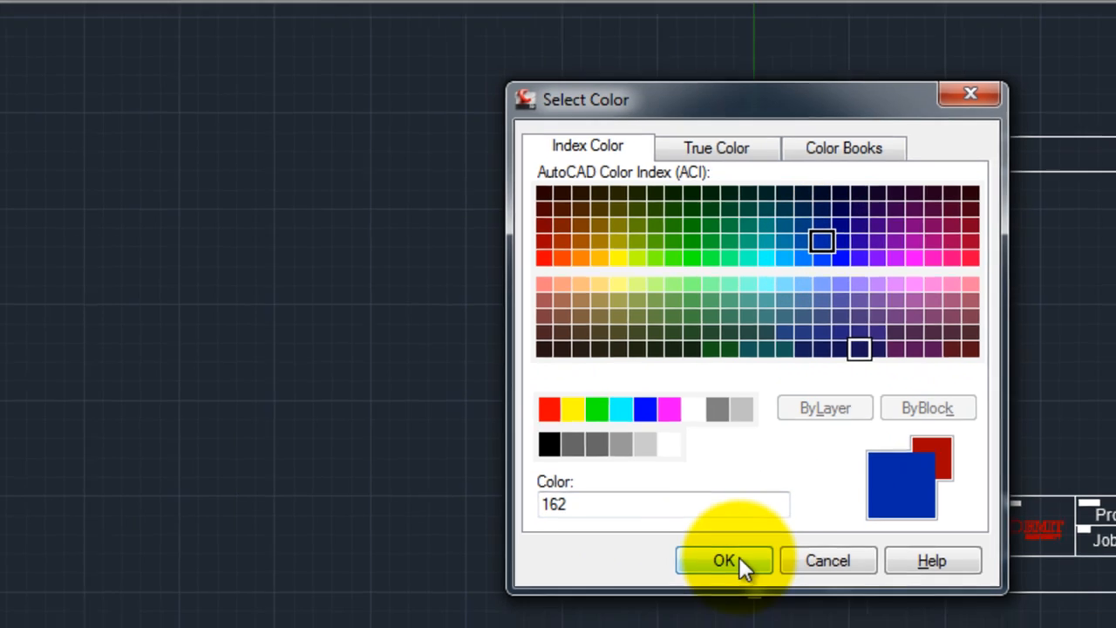
{"action": "left_click", "coordinate": [709, 582]}
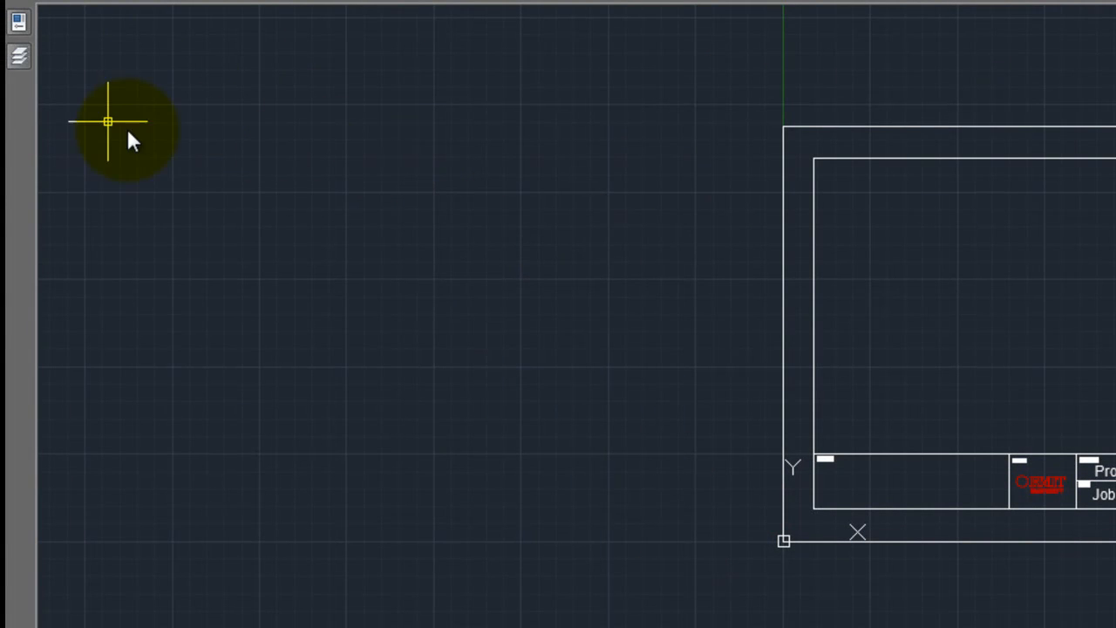
- Create a new layer named 99.t_bor2 and set its color to index color 150
{"action": "mouse_move", "coordinate": [22, 59]}
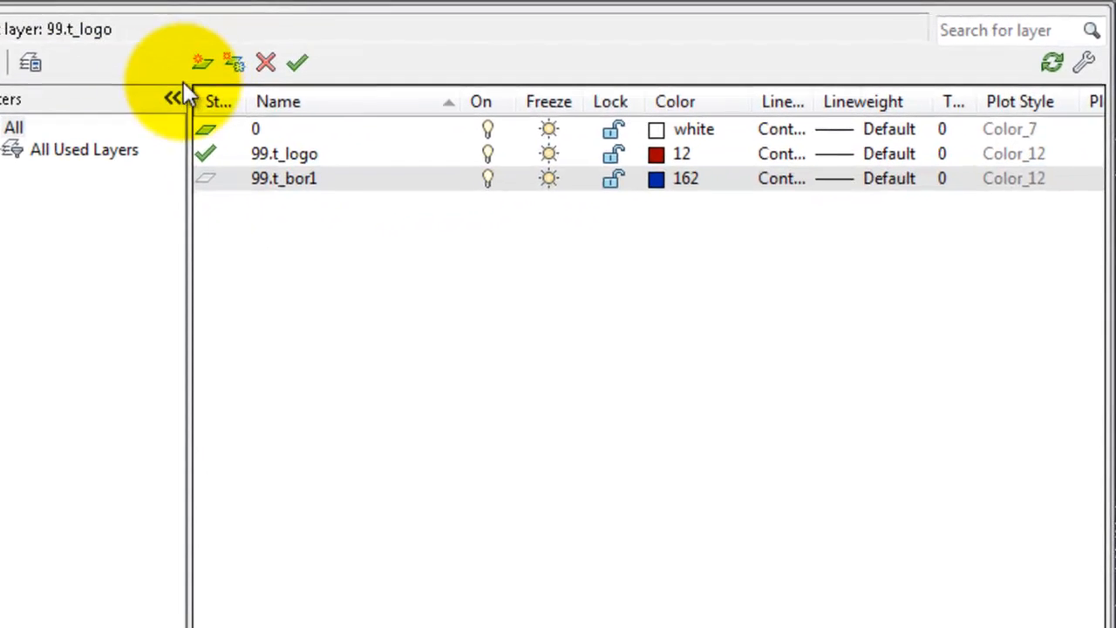
{"action": "left_click", "coordinate": [202, 63]}
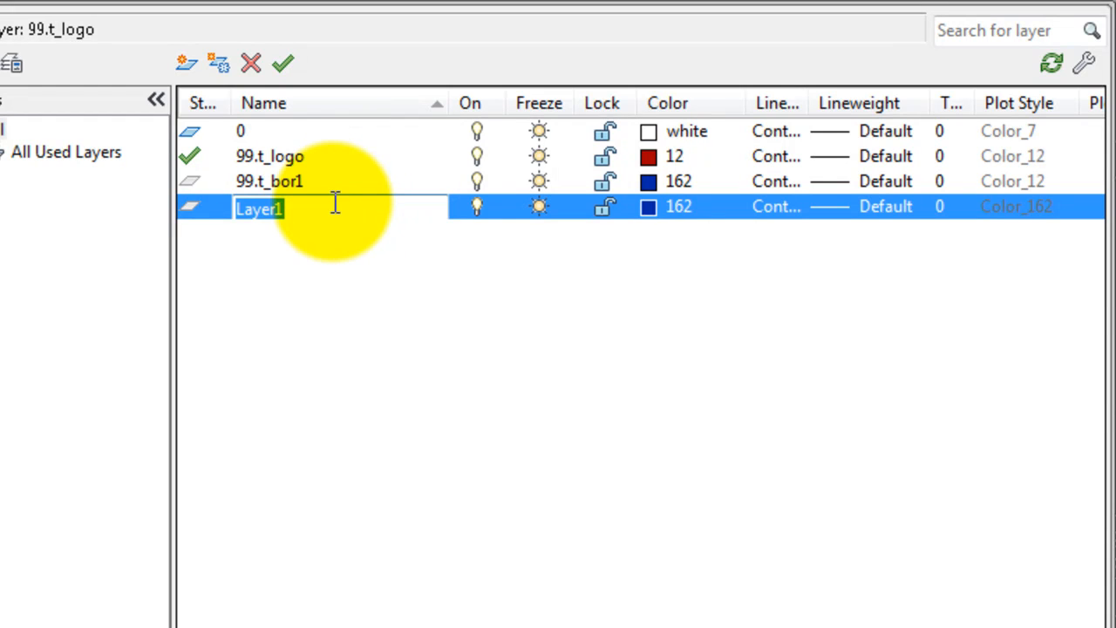
{"action": "type", "text": "99.t_bor2"}
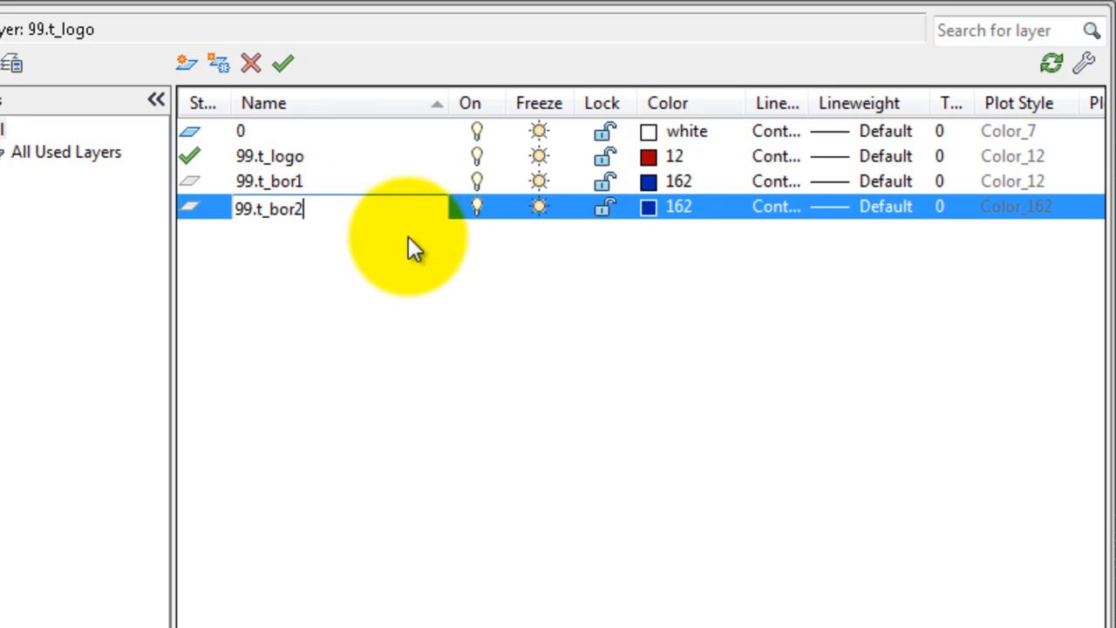
{"action": "left_click", "coordinate": [643, 204]}
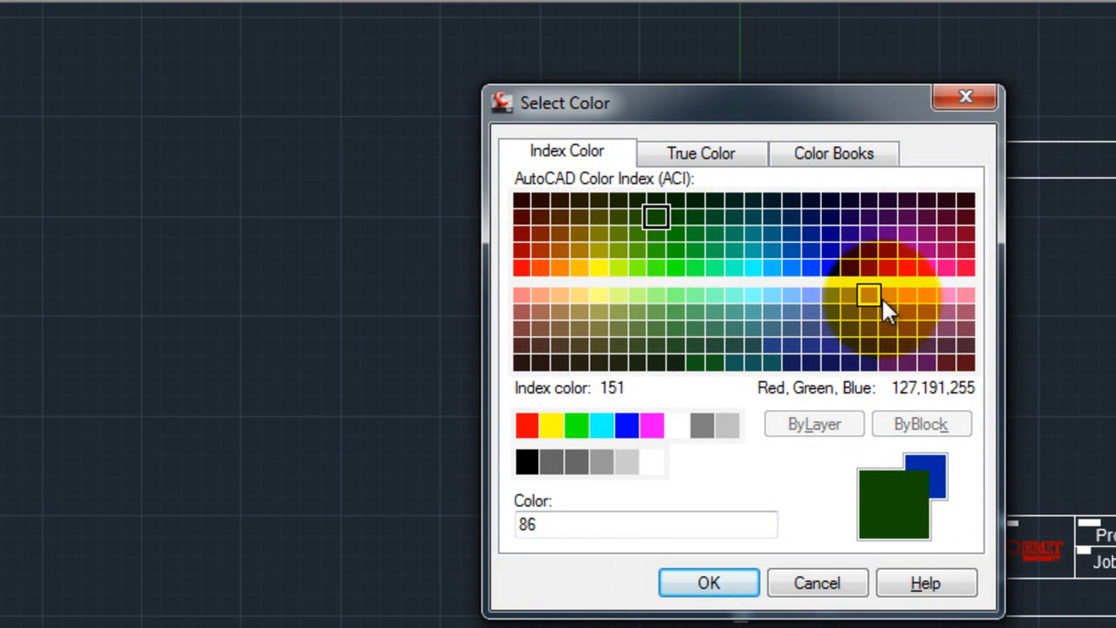
{"action": "left_click", "coordinate": [788, 267]}
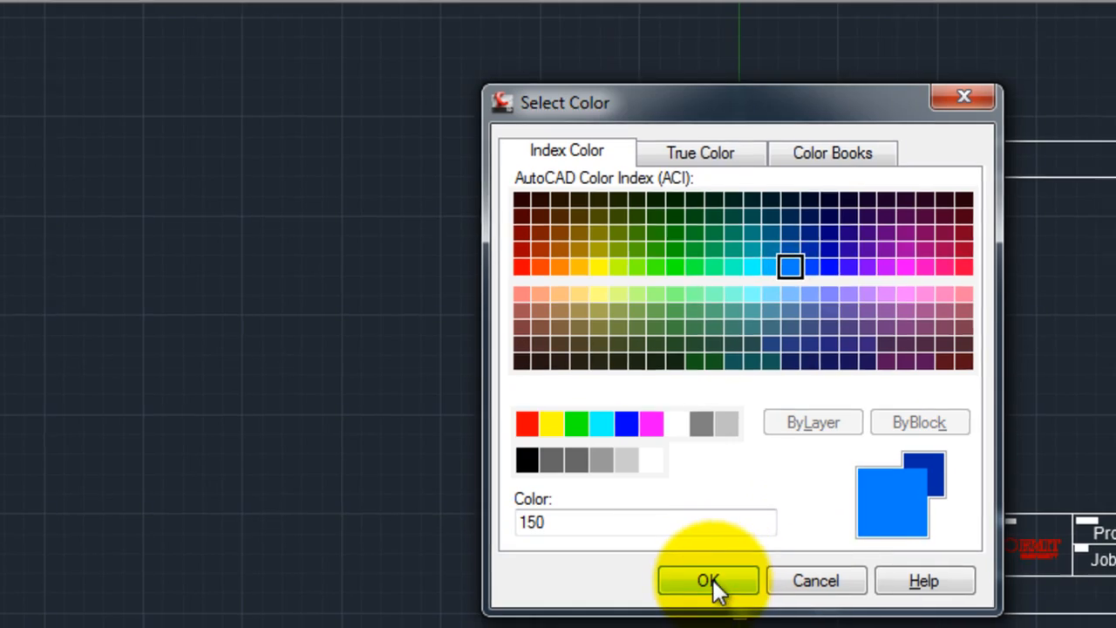
{"action": "left_click", "coordinate": [711, 583]}
- Add a new layer named 99.t_text, keeping the color inherited from 99.t_bor2
{"action": "mouse_move", "coordinate": [25, 59]}
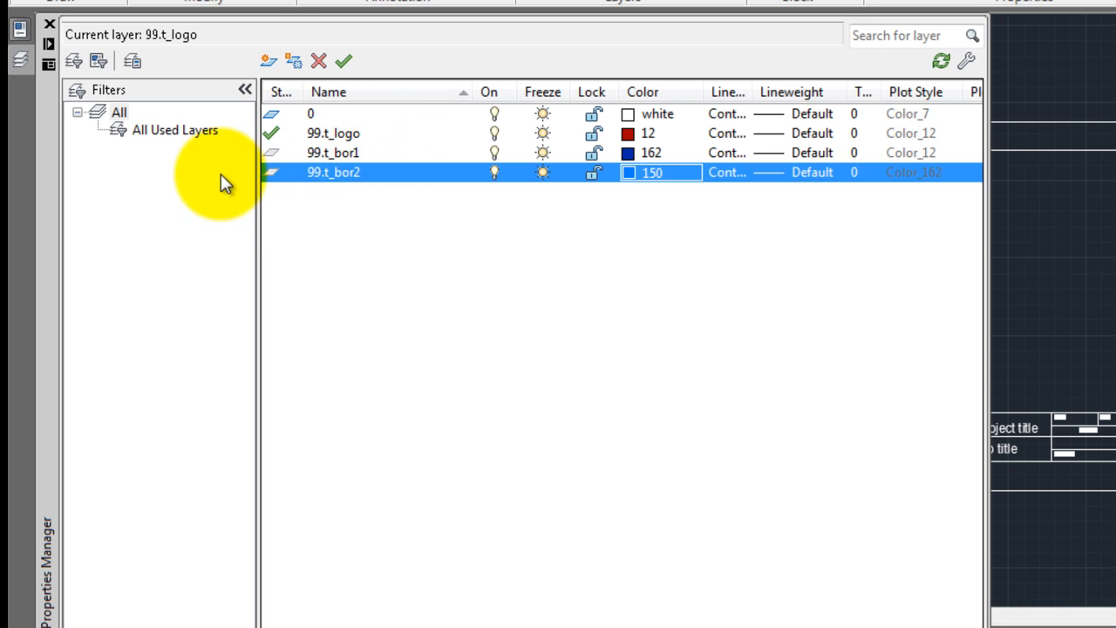
{"action": "left_click", "coordinate": [267, 62]}
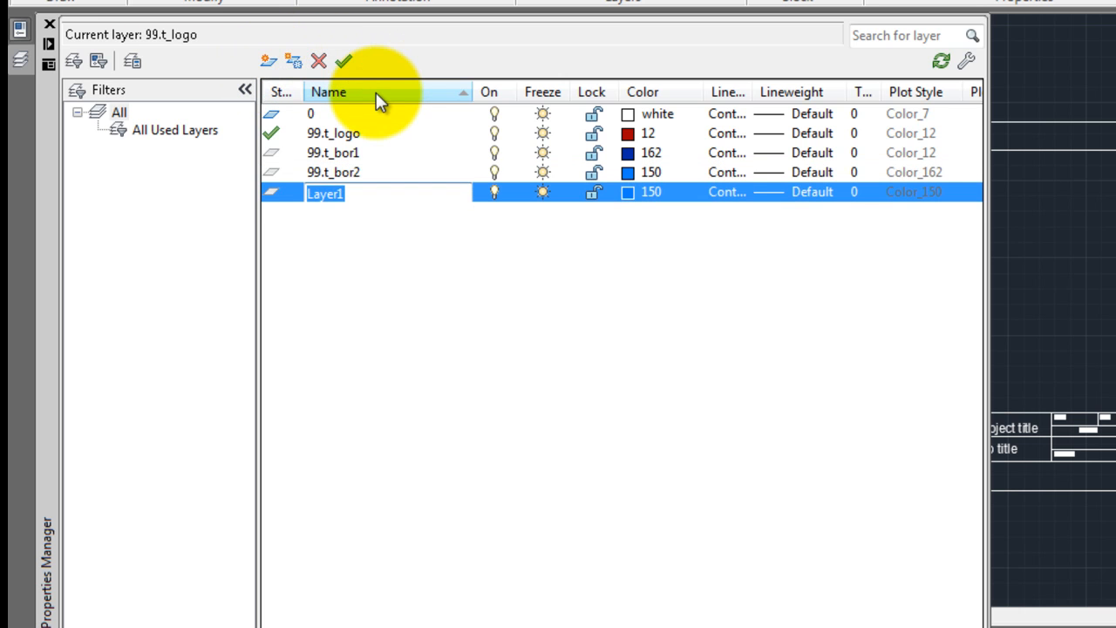
{"action": "type", "text": "99.t_"}
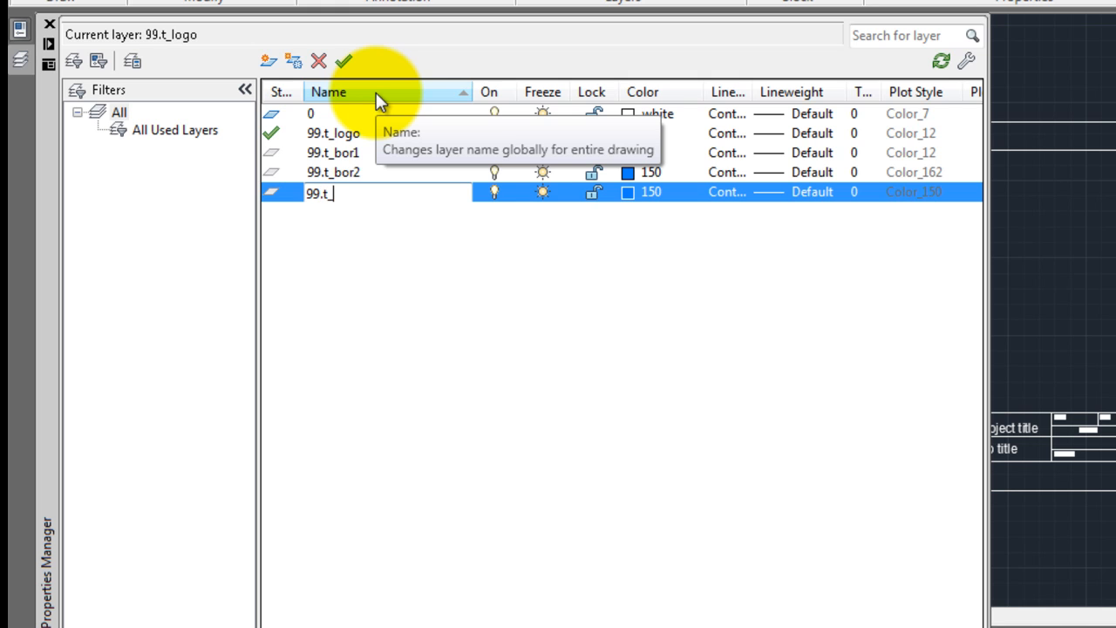
{"action": "type", "text": "text"}
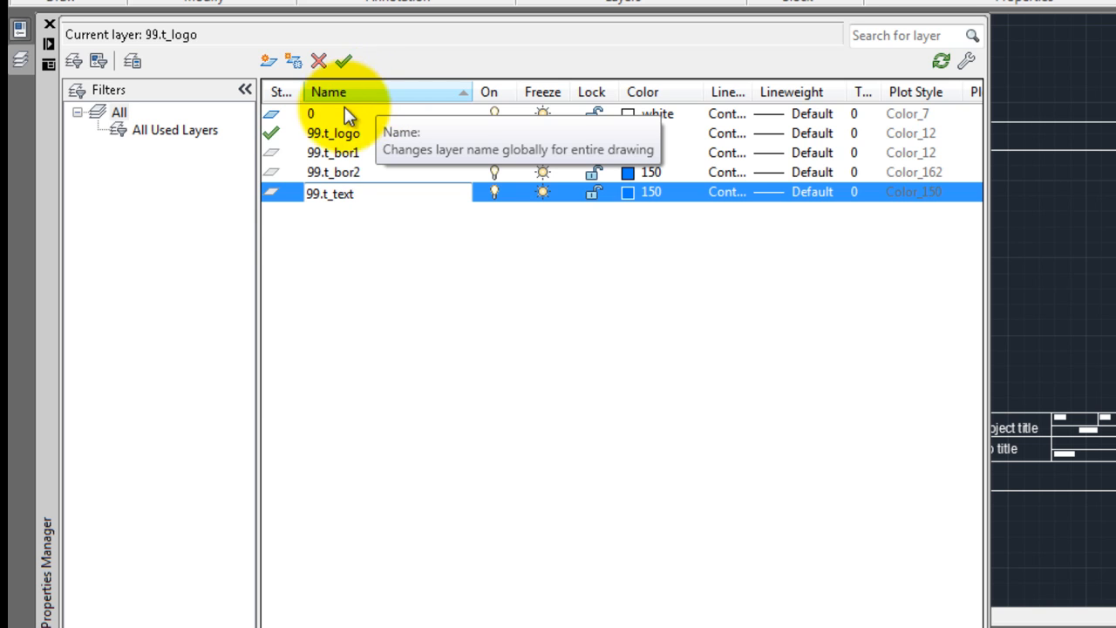
{"action": "key", "text": "Return"}
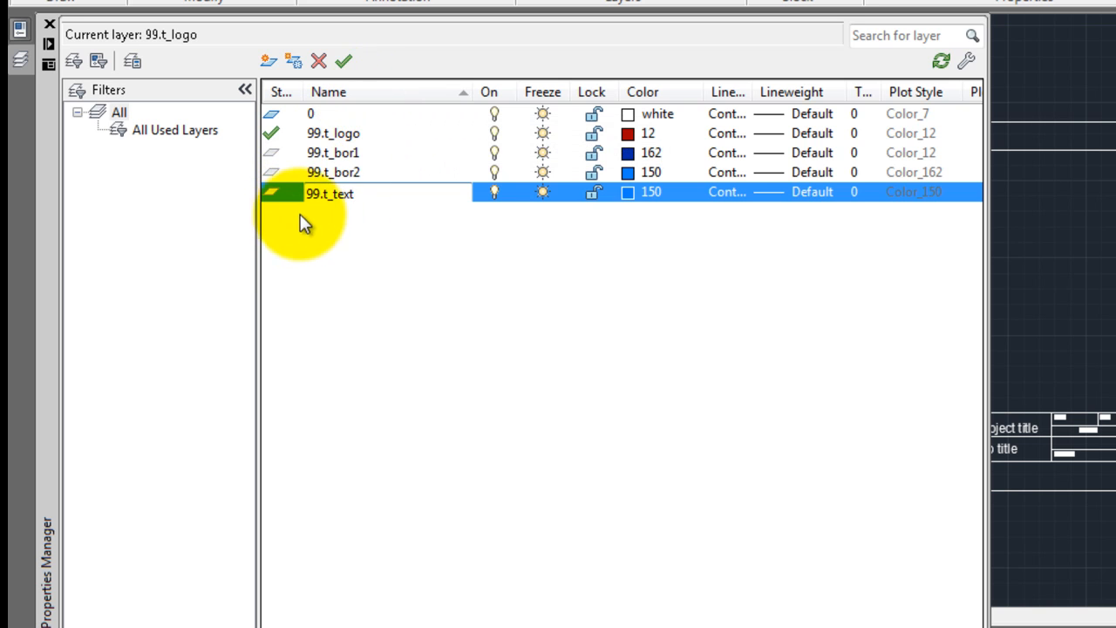
{"action": "left_click", "coordinate": [363, 219]}
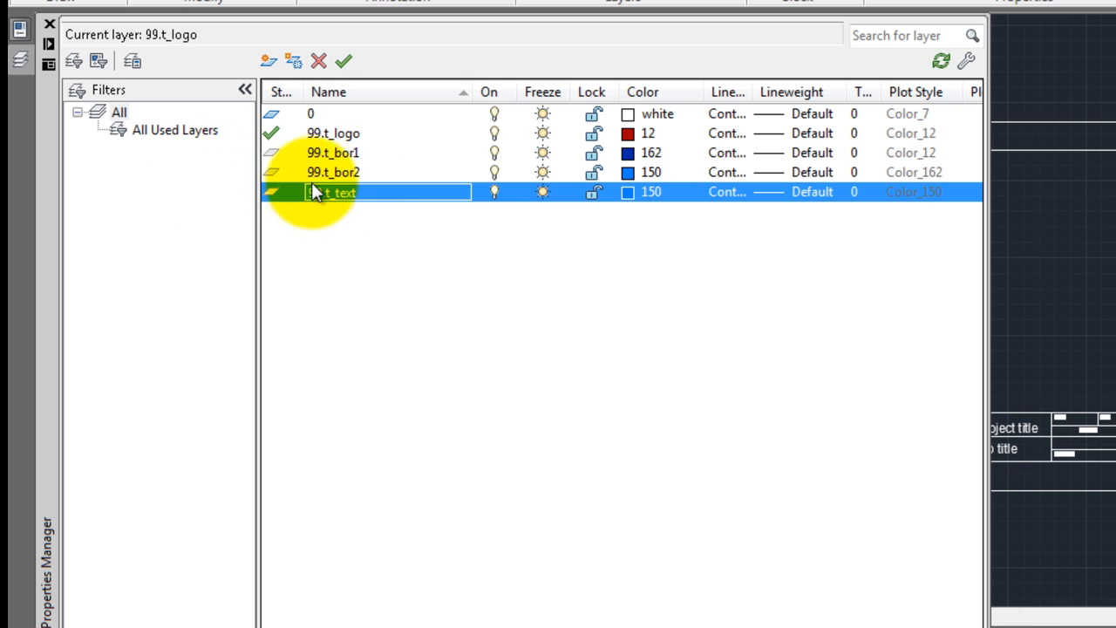
- Add another new layer named 99.t_textEdit, based on the 99.t_text layer
{"action": "left_click", "coordinate": [262, 61]}
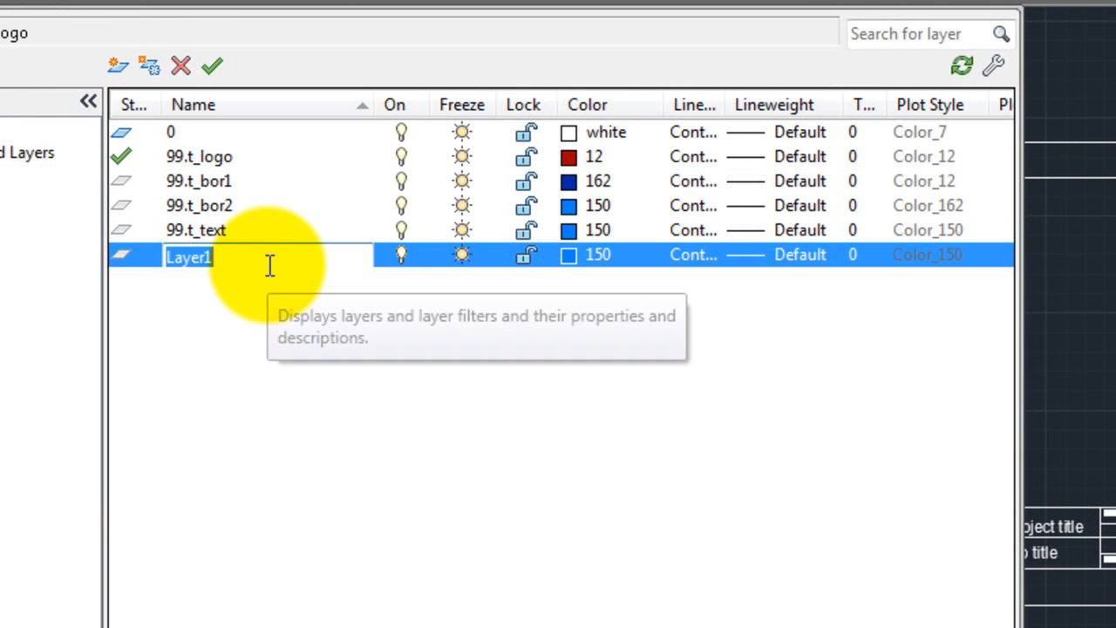
{"action": "type", "text": "99.t_textEdit"}
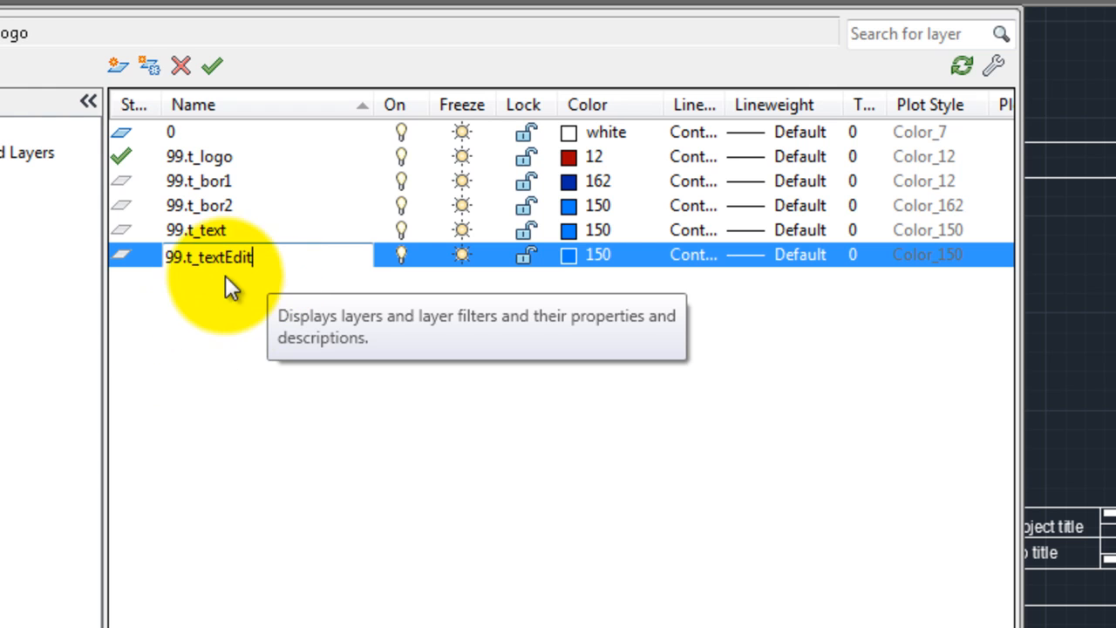
{"action": "key", "text": "Return"}
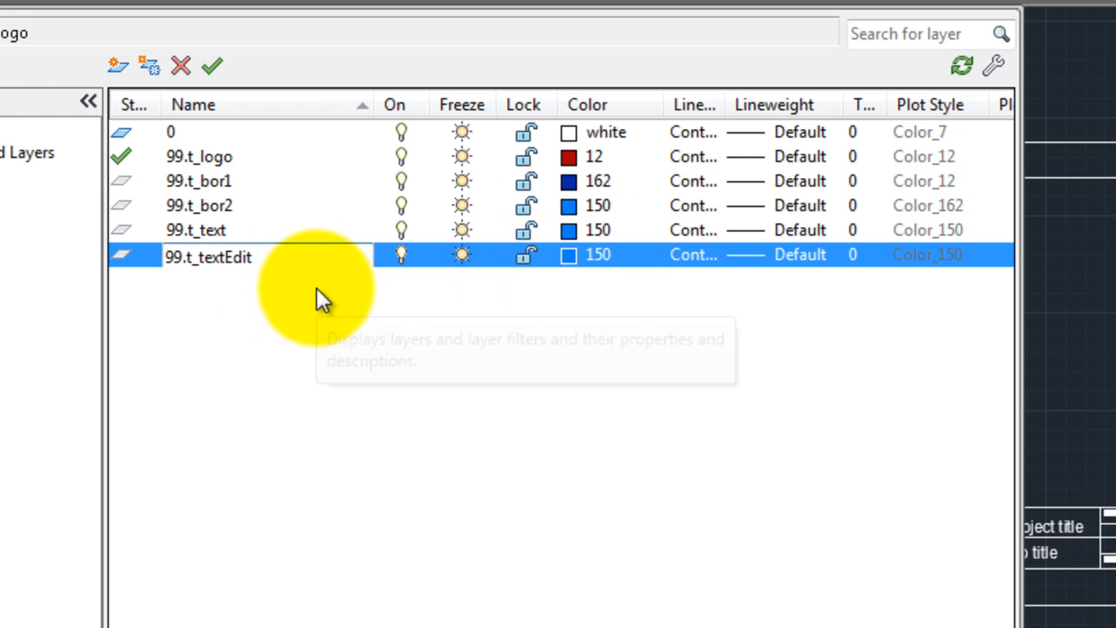
{"action": "key", "text": "Return"}
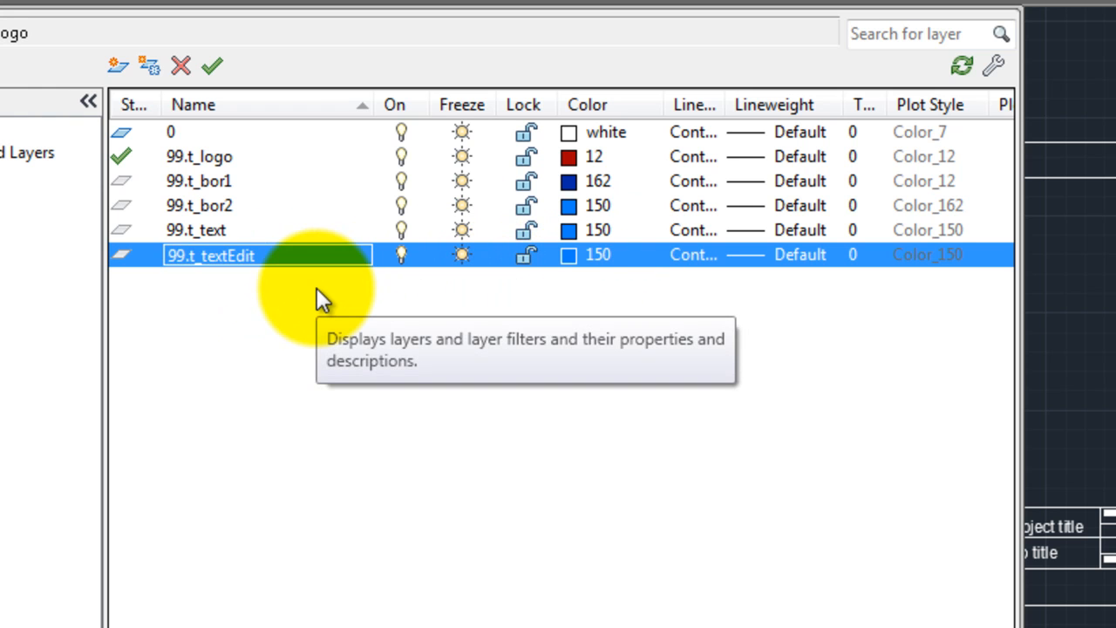
- Set the color of the 99.t_text layer to index color 94
{"action": "left_click", "coordinate": [570, 228]}
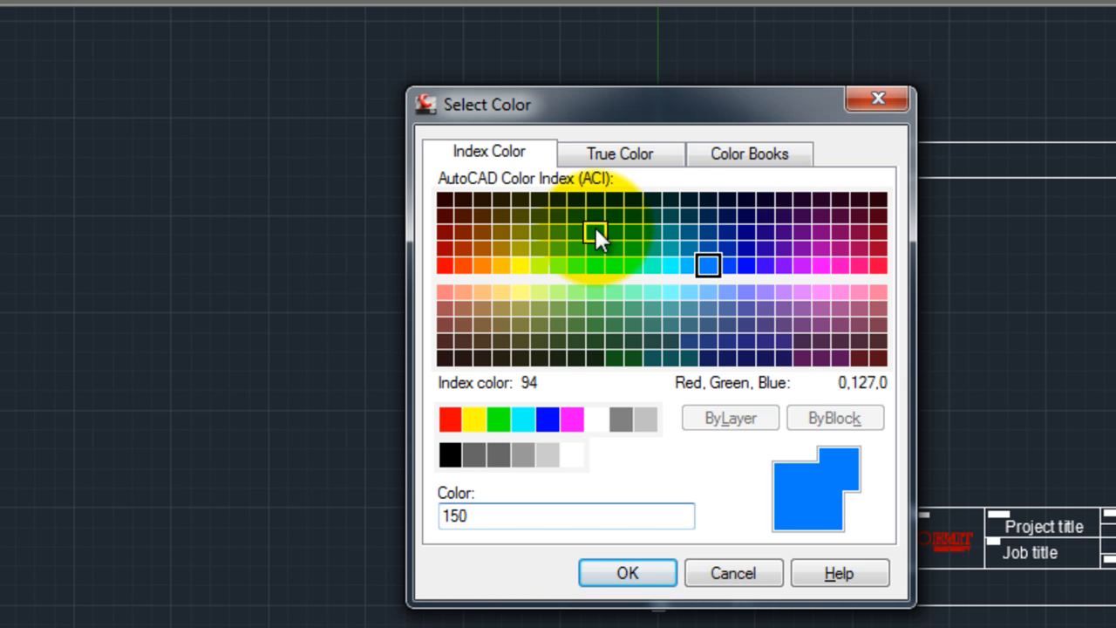
{"action": "left_click", "coordinate": [596, 232]}
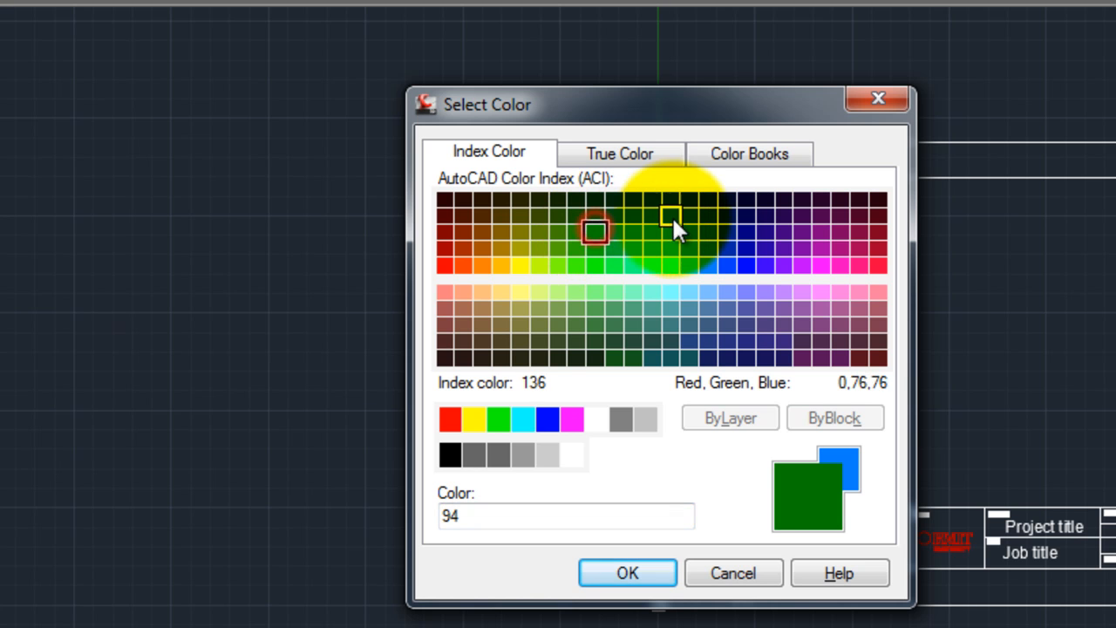
{"action": "left_click", "coordinate": [629, 571]}
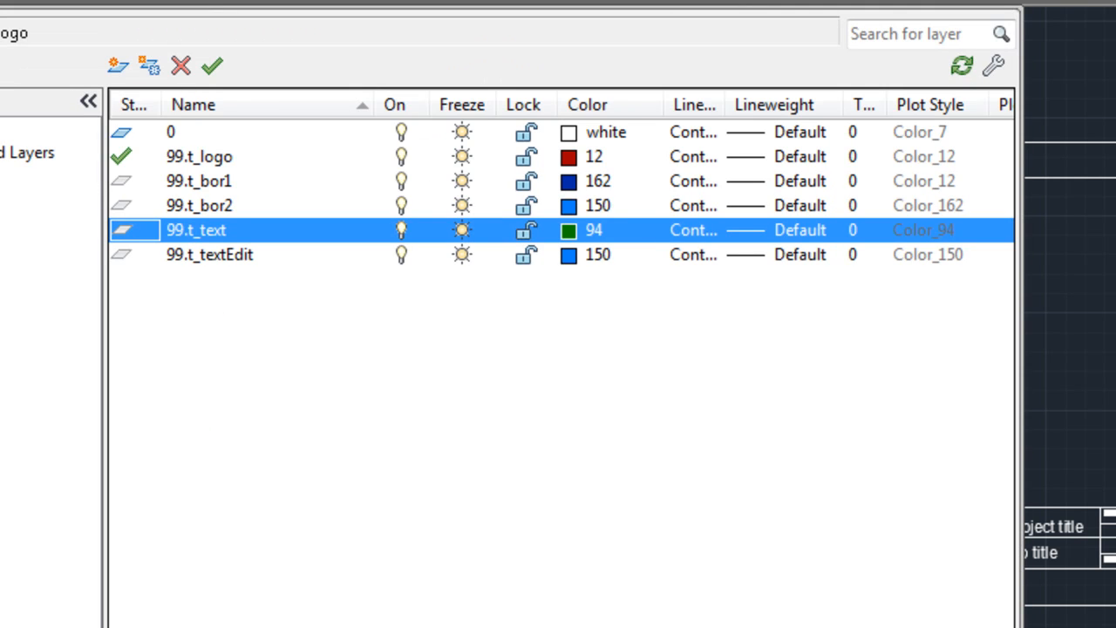
- Set the color of the 99.t_textEdit layer to index color 110
{"action": "left_click", "coordinate": [526, 255]}
{"action": "left_click", "coordinate": [569, 254]}
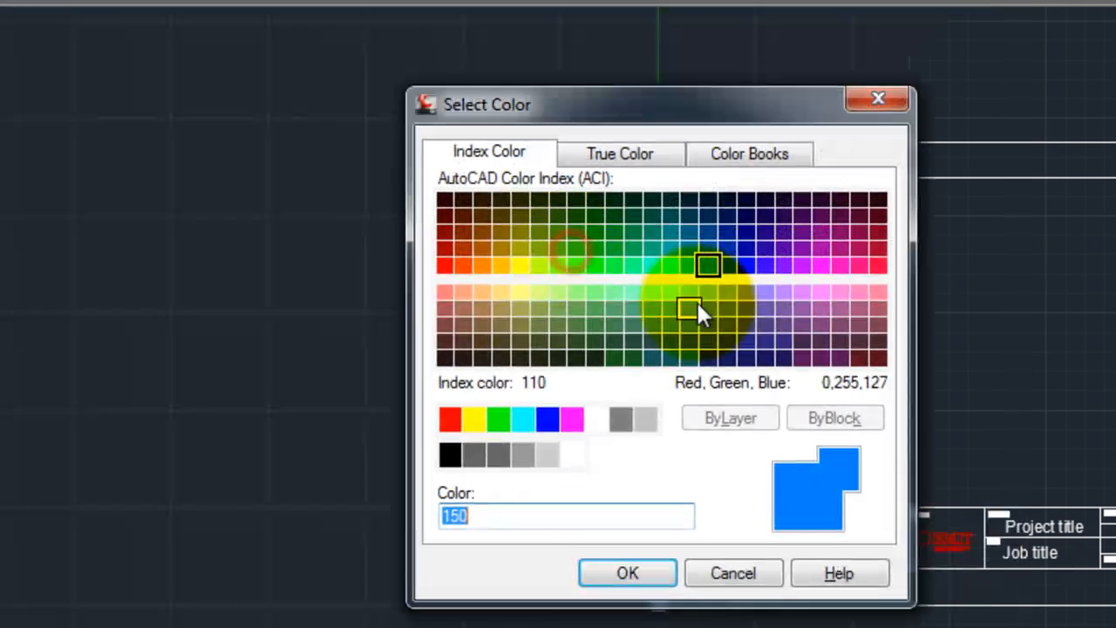
{"action": "left_click", "coordinate": [631, 265]}
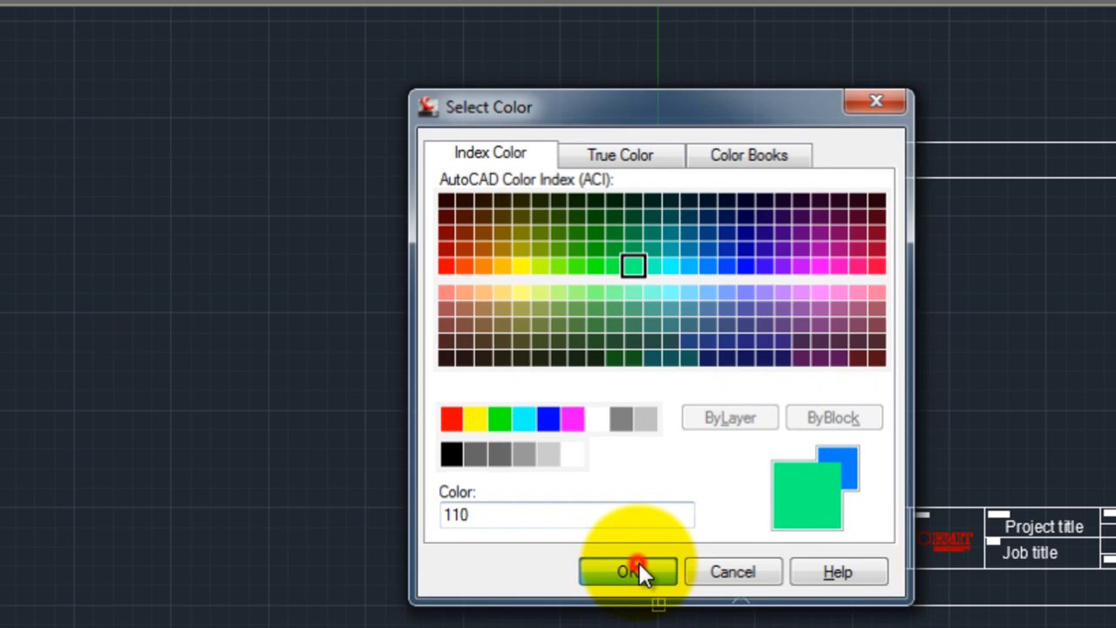
{"action": "left_click", "coordinate": [639, 567]}
{"action": "key", "text": "Escape"}
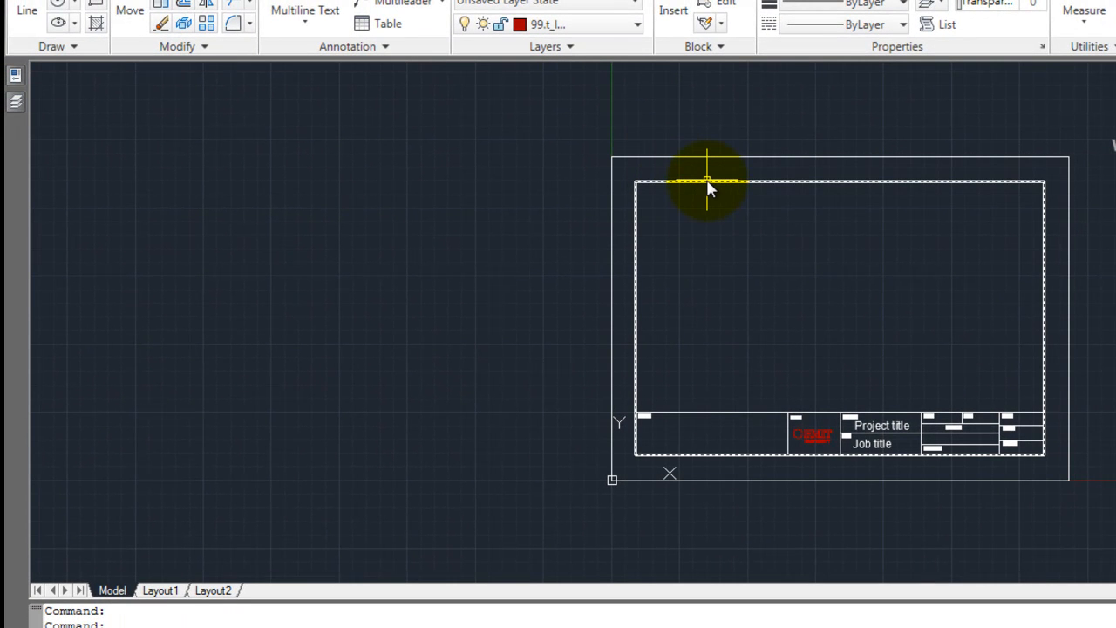
- Move the inner border rectangle and the title block's long upper line to the layer 99.t_bor1
{"action": "left_click", "coordinate": [16, 103]}
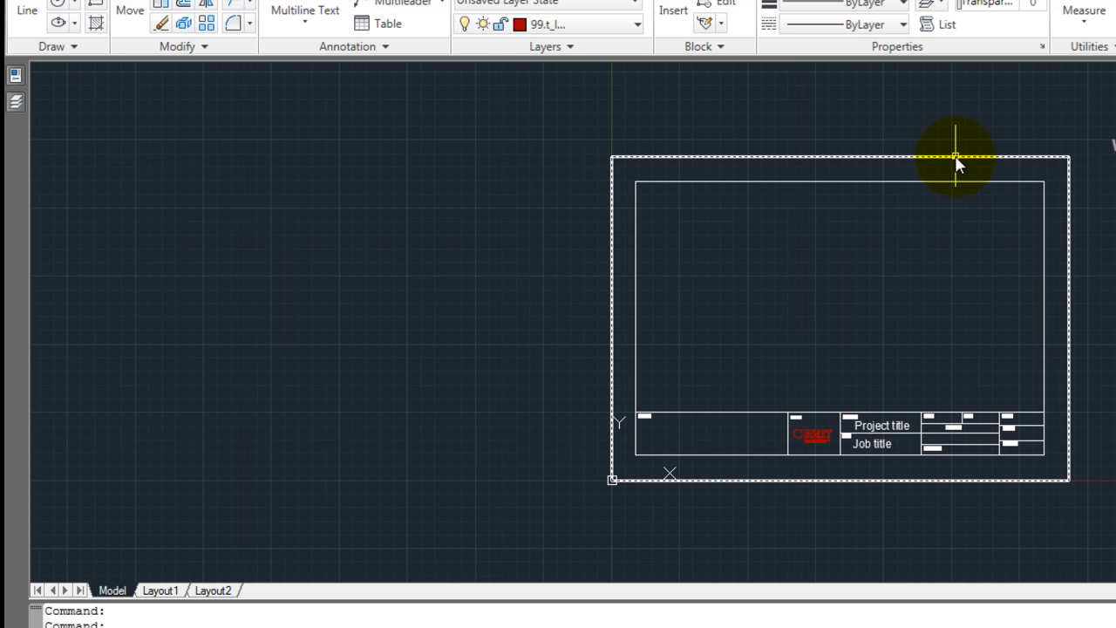
{"action": "middle_click_drag", "start_coordinate": [809, 285], "coordinate": [590, 288]}
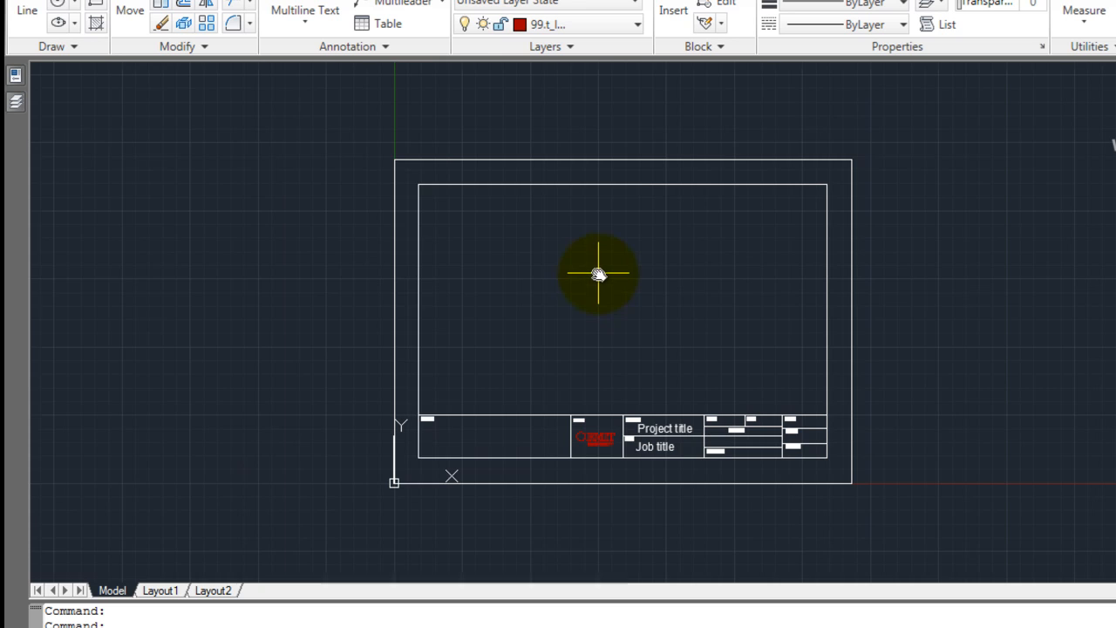
{"action": "scroll", "coordinate": [598, 274], "scroll_direction": "down", "scroll_amount": 1}
{"action": "scroll", "coordinate": [598, 274], "scroll_direction": "up", "scroll_amount": 3}
{"action": "scroll", "coordinate": [599, 274], "scroll_direction": "down", "scroll_amount": 2}
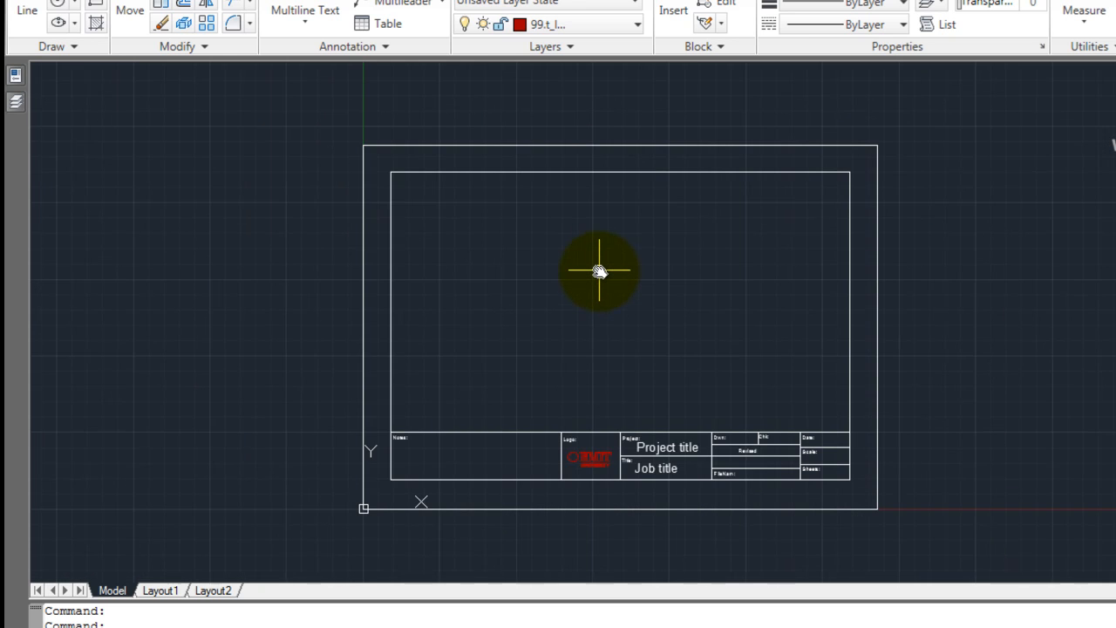
{"action": "scroll", "coordinate": [599, 271], "scroll_direction": "up", "scroll_amount": 2}
{"action": "mouse_move", "coordinate": [590, 300]}
{"action": "middle_mouse_down"}
{"action": "mouse_move", "coordinate": [598, 276]}
{"action": "mouse_move", "coordinate": [587, 273]}
{"action": "middle_mouse_up"}
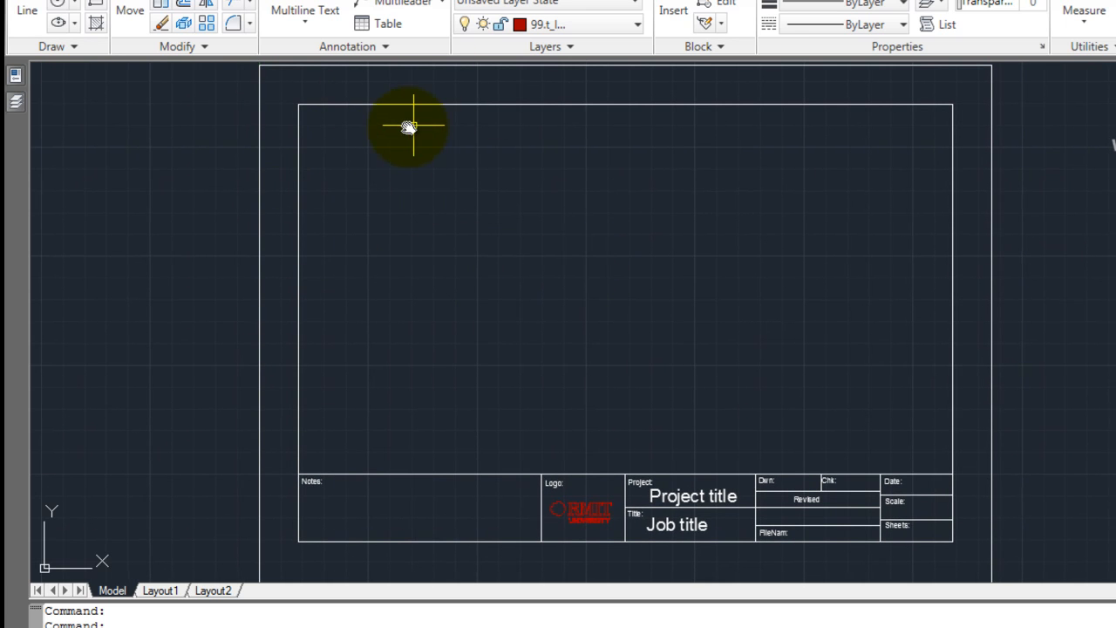
{"action": "left_click", "coordinate": [396, 103]}
{"action": "left_click", "coordinate": [394, 104]}
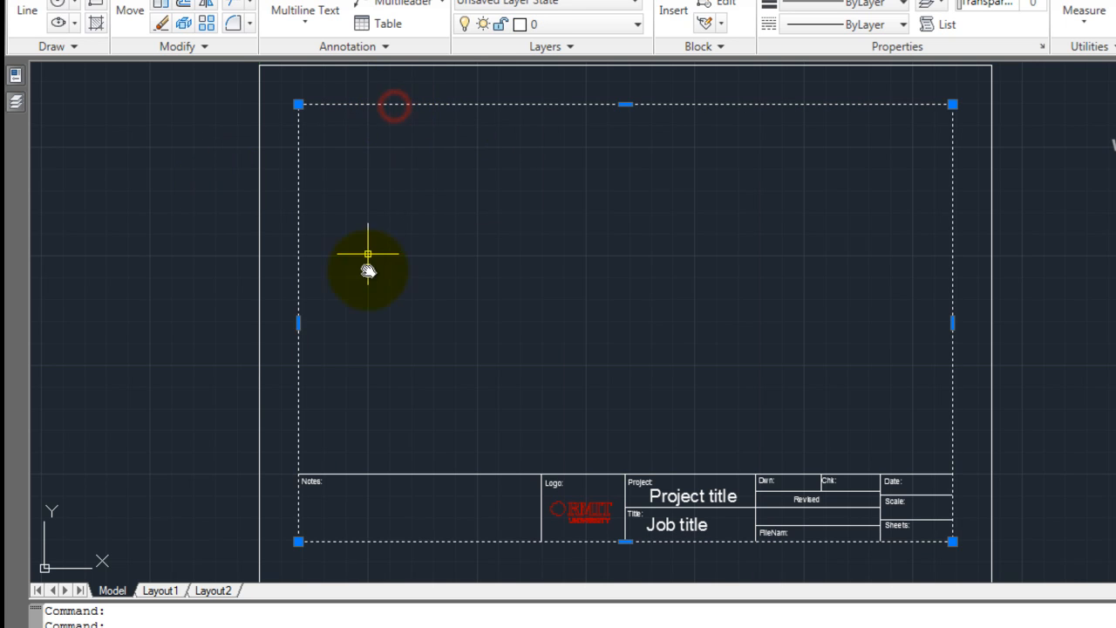
{"action": "left_click", "coordinate": [372, 475]}
{"action": "left_click", "coordinate": [15, 76]}
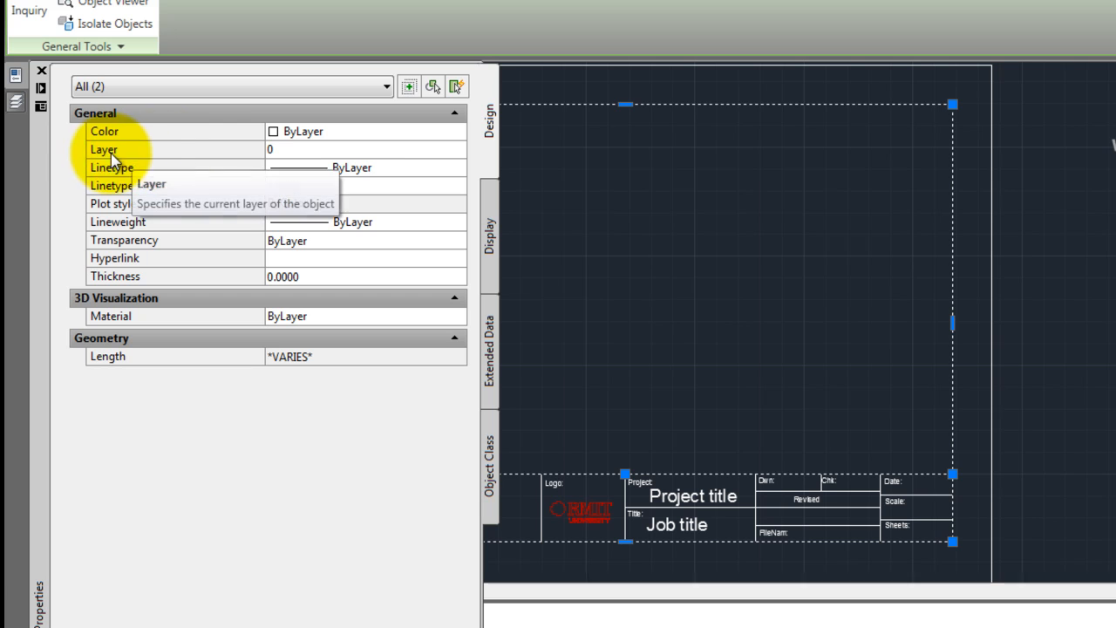
{"action": "left_click", "coordinate": [435, 150]}
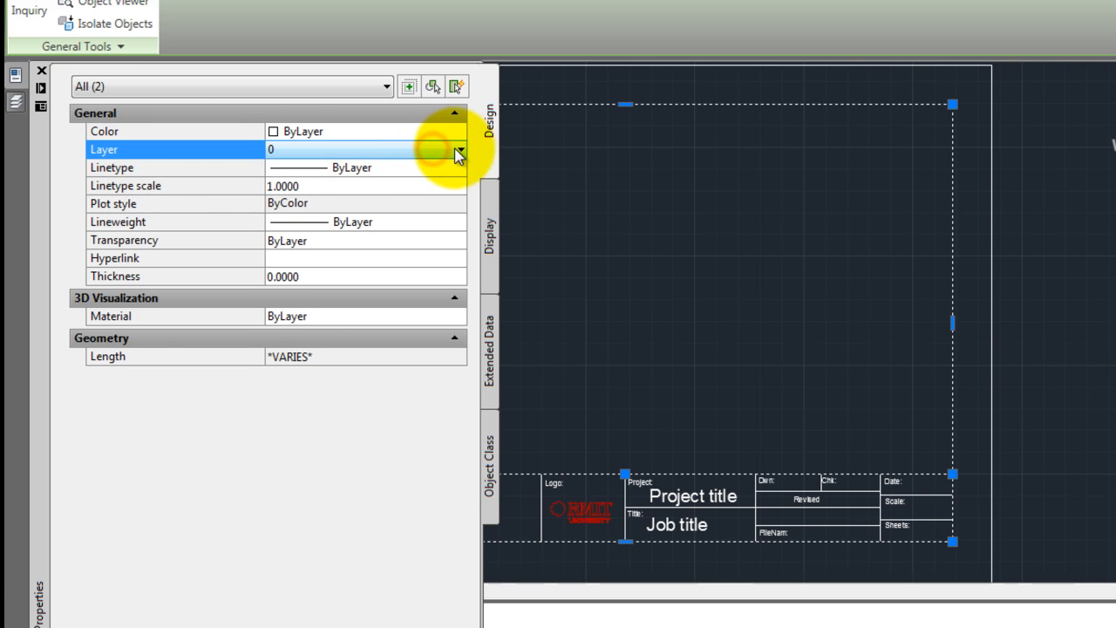
{"action": "left_click", "coordinate": [458, 151]}
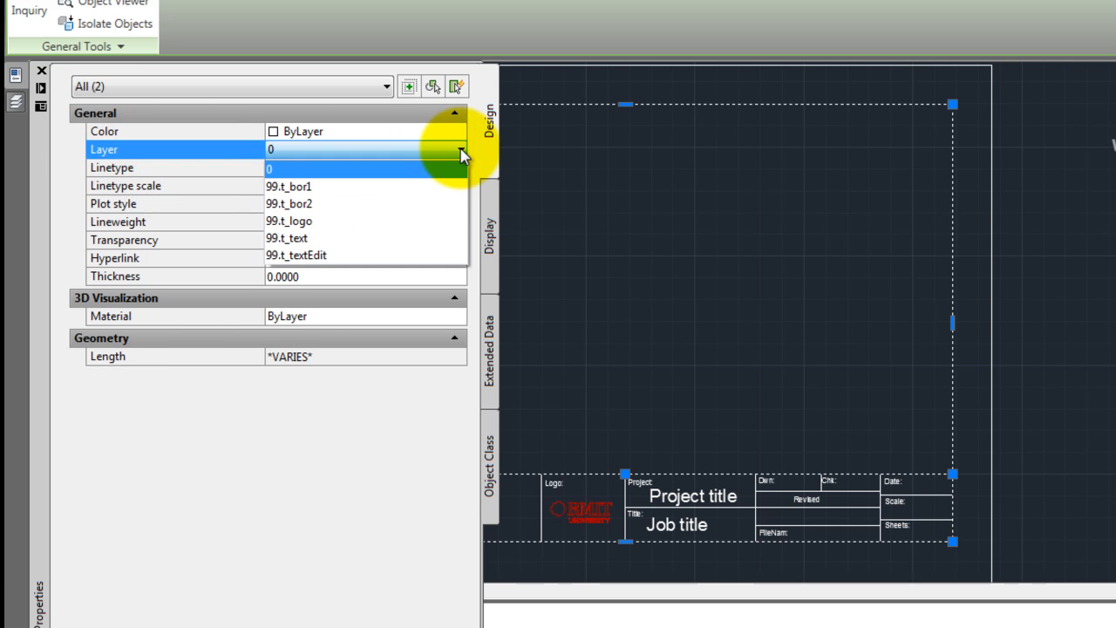
{"action": "left_click", "coordinate": [314, 187]}
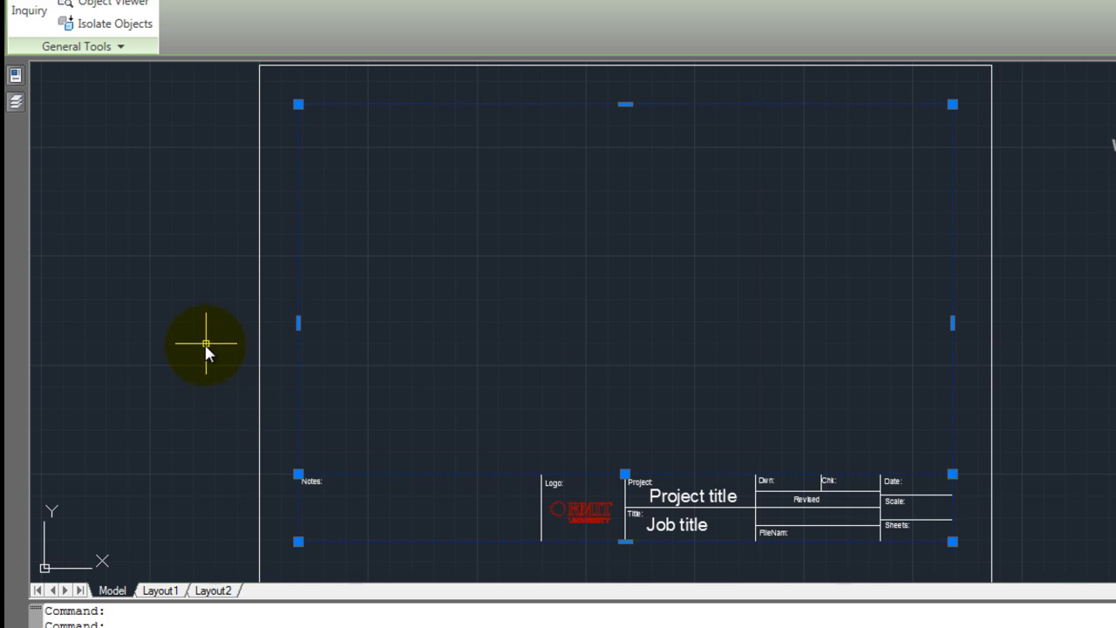
{"action": "key", "text": "Escape"}
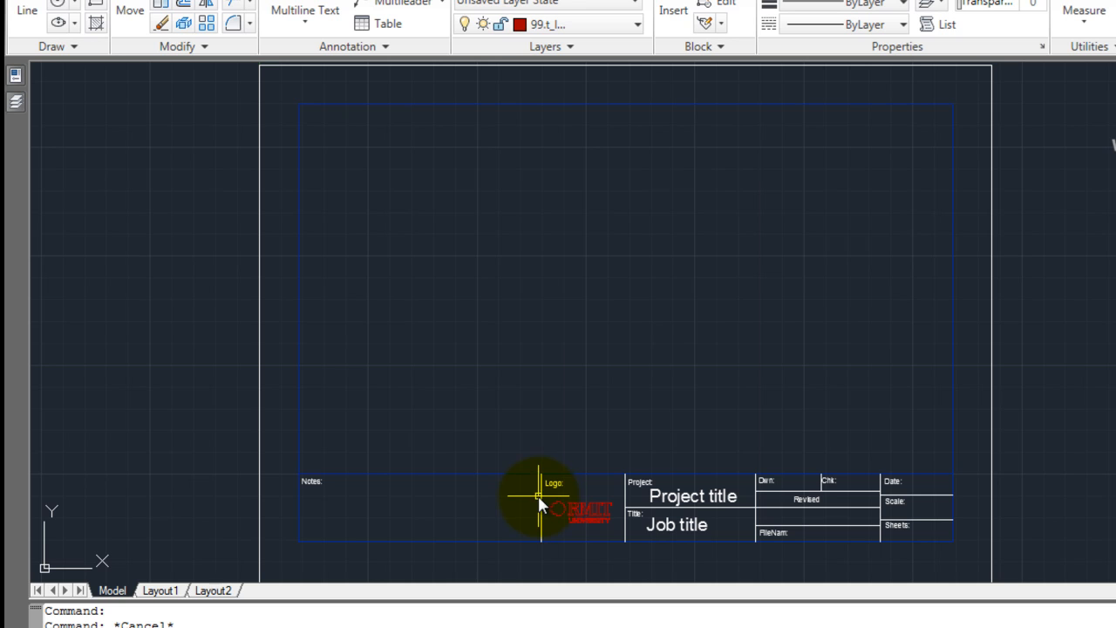
- Move all ten vertical and horizontal dividing lines inside the title block to the layer 99.t_bor2
{"action": "scroll", "coordinate": [612, 505], "scroll_direction": "up", "scroll_amount": 2}
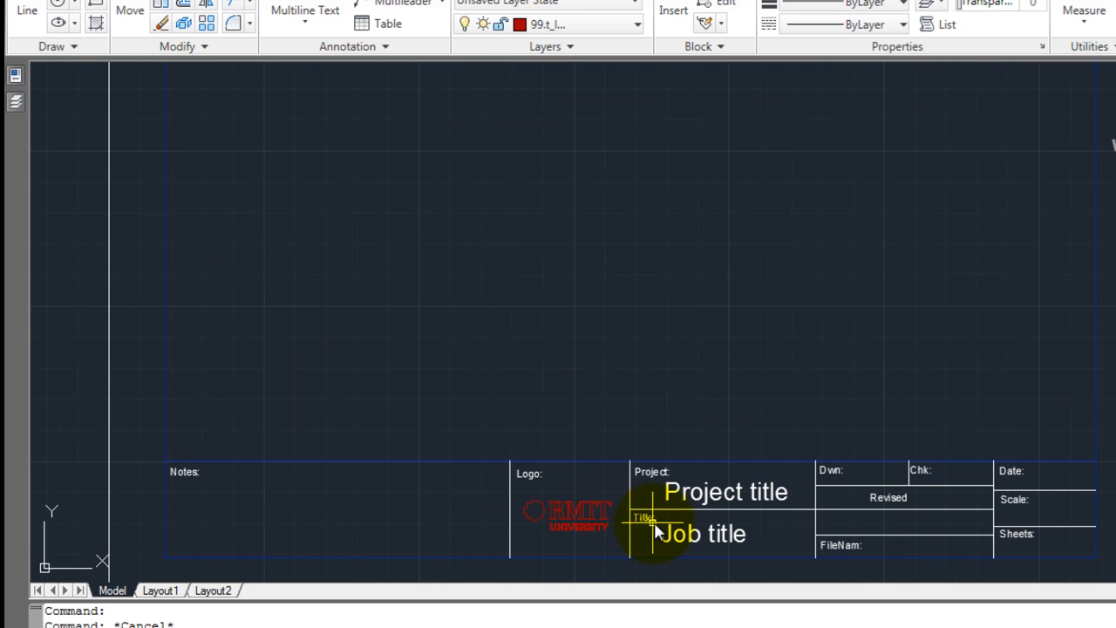
{"action": "mouse_move", "coordinate": [686, 548]}
{"action": "middle_mouse_down"}
{"action": "mouse_move", "coordinate": [570, 398]}
{"action": "mouse_move", "coordinate": [541, 299]}
{"action": "middle_mouse_up"}
{"action": "scroll", "coordinate": [567, 304], "scroll_direction": "up", "scroll_amount": 4}
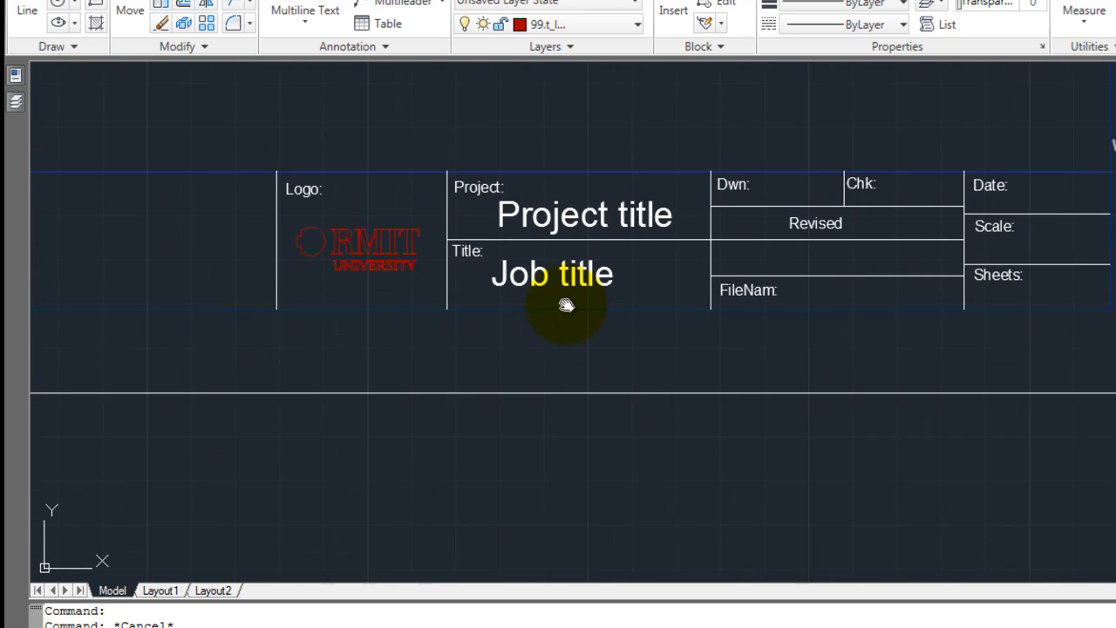
{"action": "scroll", "coordinate": [567, 304], "scroll_direction": "down", "scroll_amount": 3}
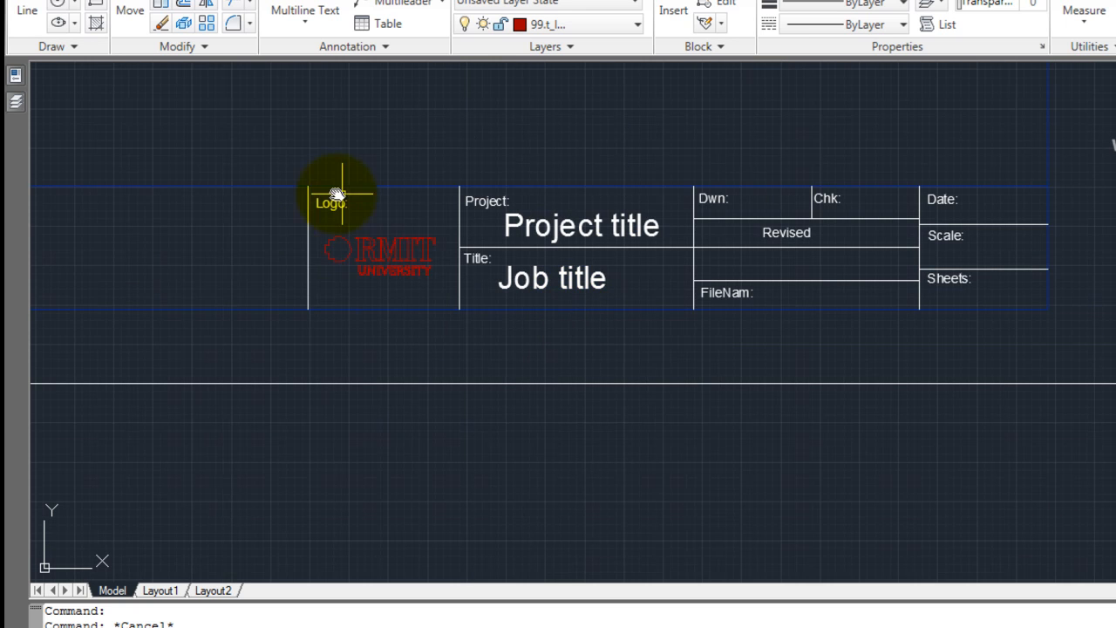
{"action": "mouse_move", "coordinate": [307, 220]}
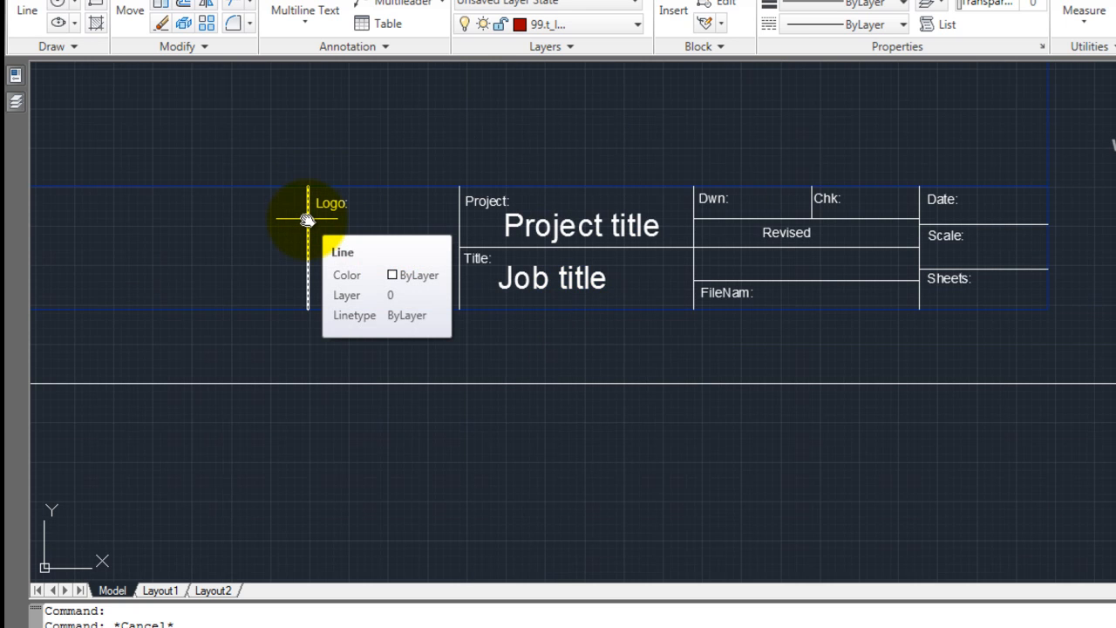
{"action": "left_click", "coordinate": [307, 220]}
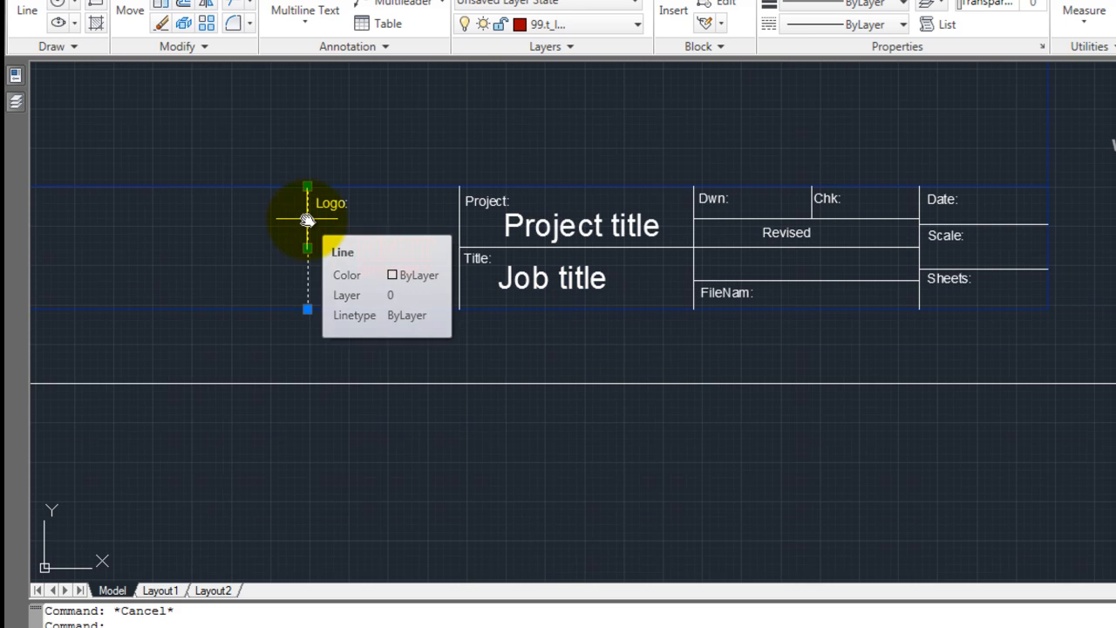
{"action": "left_click", "coordinate": [460, 217]}
{"action": "left_click", "coordinate": [641, 248]}
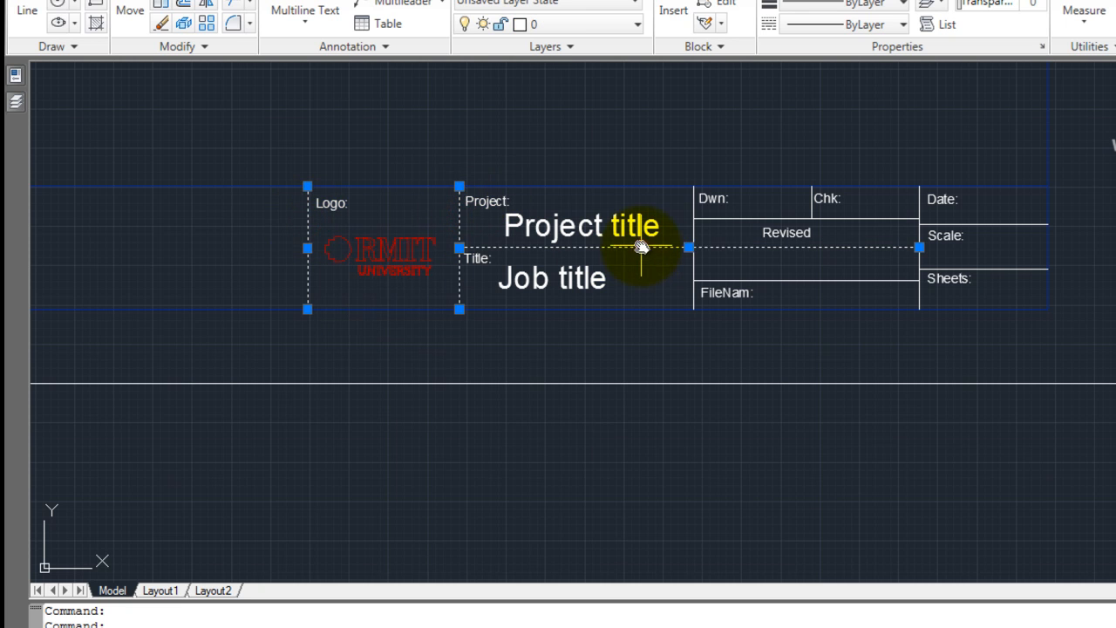
{"action": "left_click", "coordinate": [711, 219]}
{"action": "left_click", "coordinate": [693, 200]}
{"action": "left_click", "coordinate": [810, 194]}
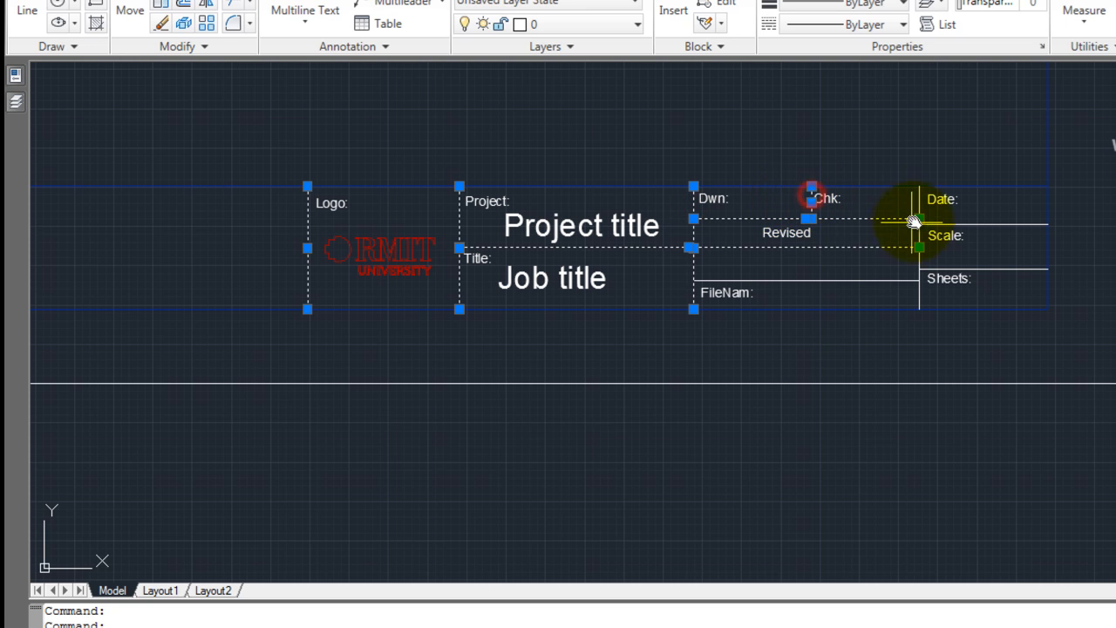
{"action": "left_click", "coordinate": [920, 195]}
{"action": "left_click", "coordinate": [851, 281]}
{"action": "left_click", "coordinate": [972, 226]}
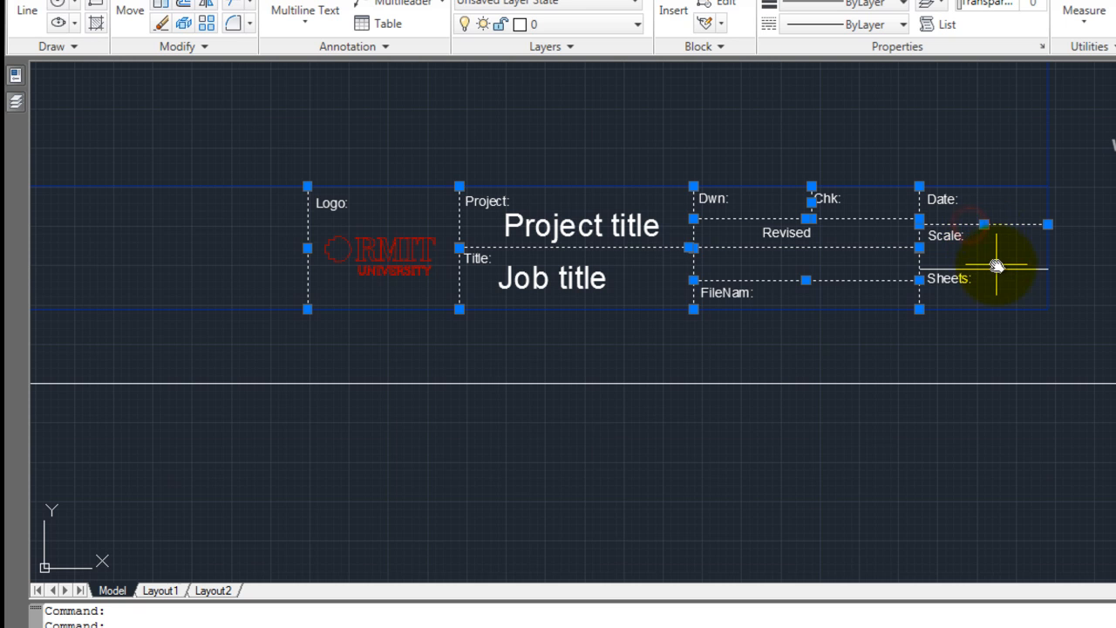
{"action": "left_click", "coordinate": [995, 269]}
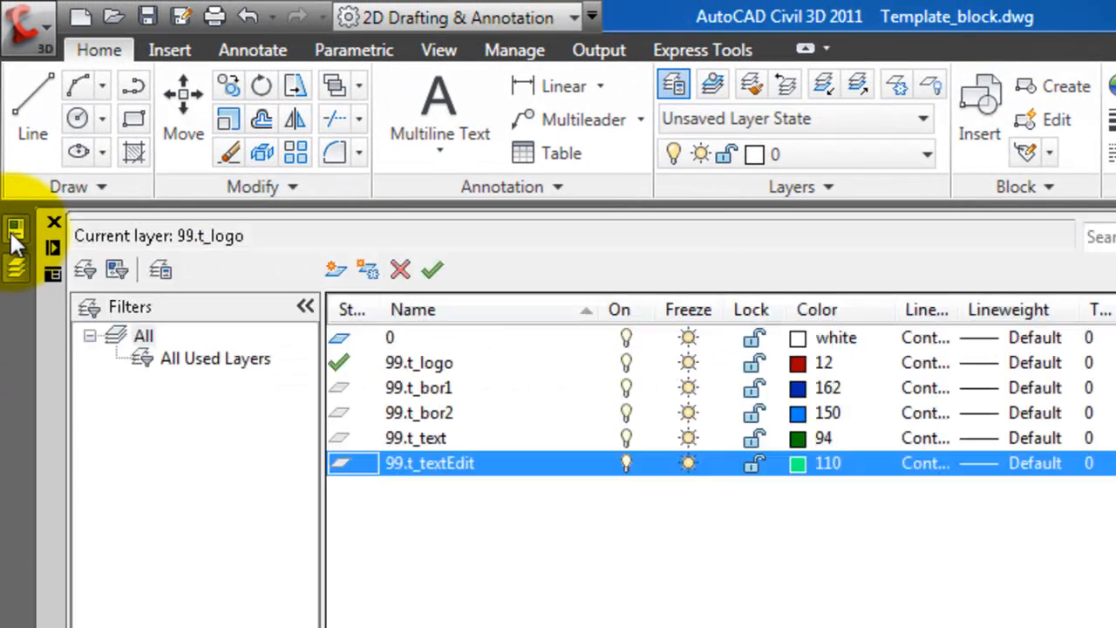
{"action": "mouse_move", "coordinate": [15, 244]}
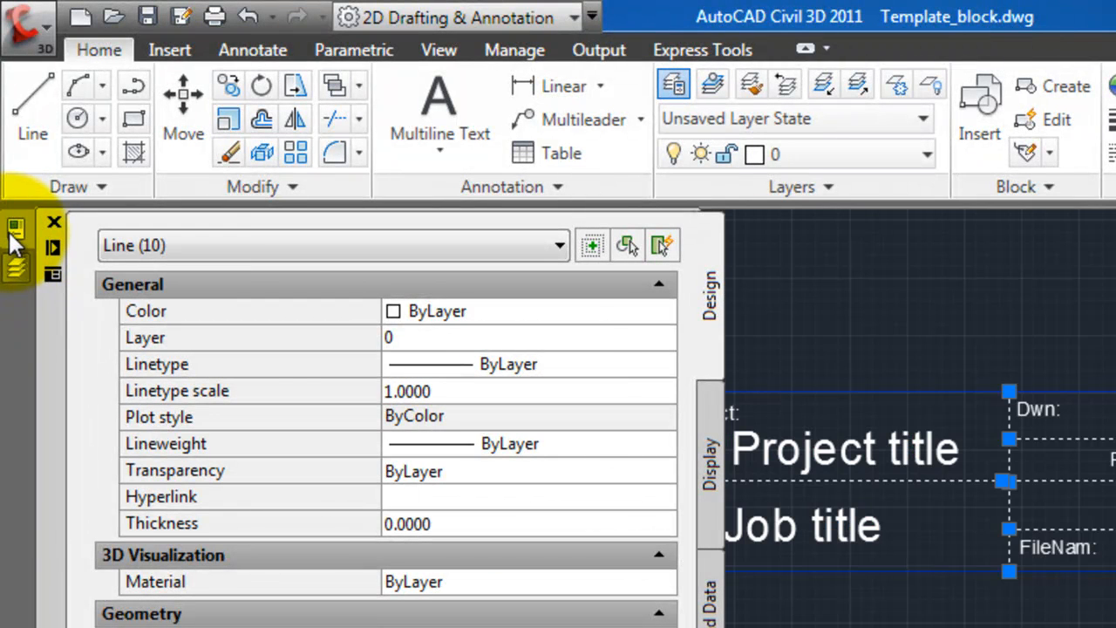
{"action": "left_click", "coordinate": [650, 340]}
{"action": "left_click", "coordinate": [671, 338]}
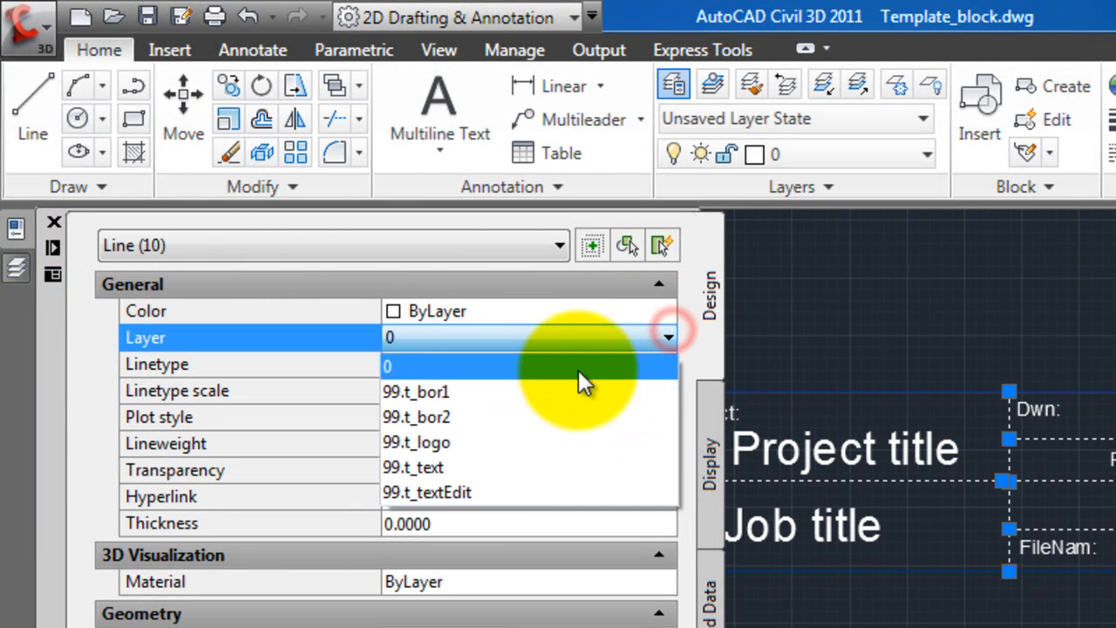
{"action": "left_click", "coordinate": [439, 416]}
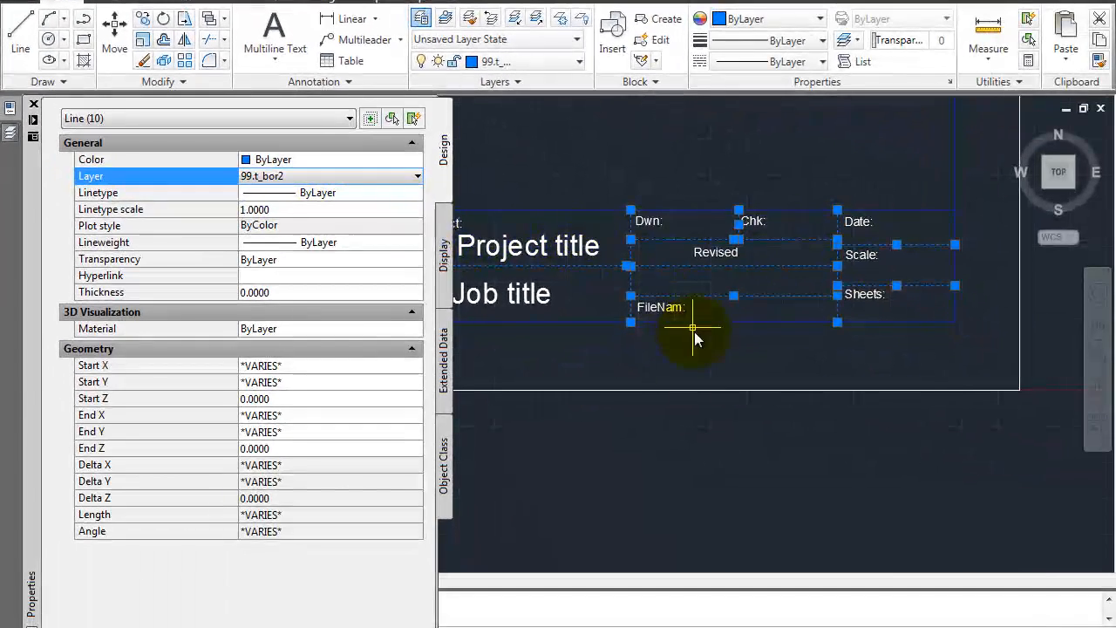
{"action": "key", "text": "Escape"}
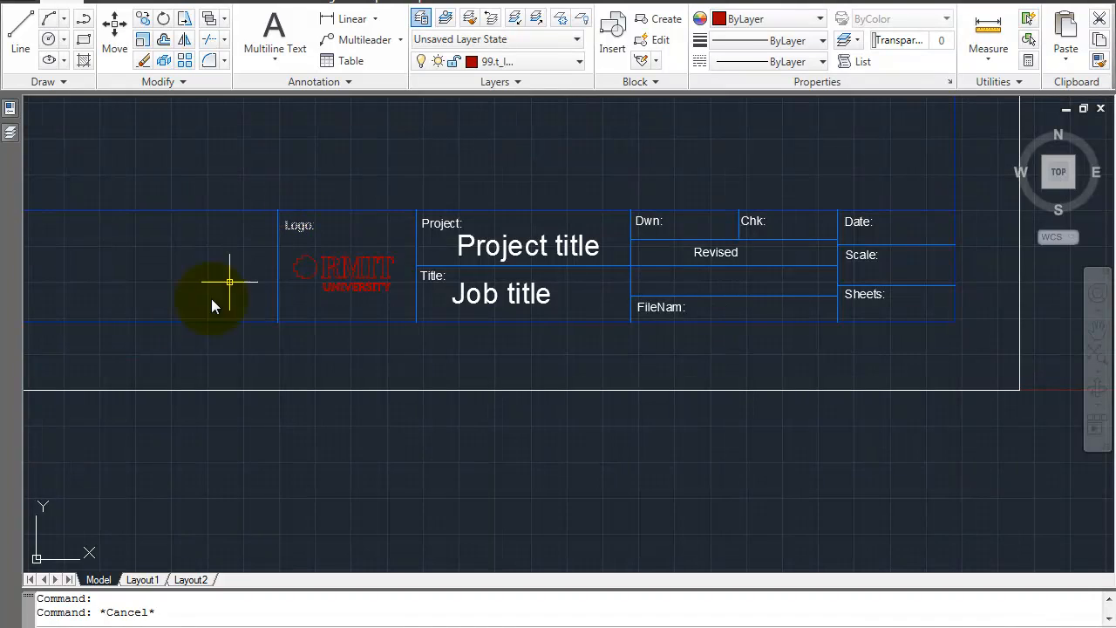
- Move all eleven small field labels in the title block, from Notes to Sheets, to the layer 99.t_text
{"action": "middle_click_drag", "start_coordinate": [197, 446], "coordinate": [525, 463]}
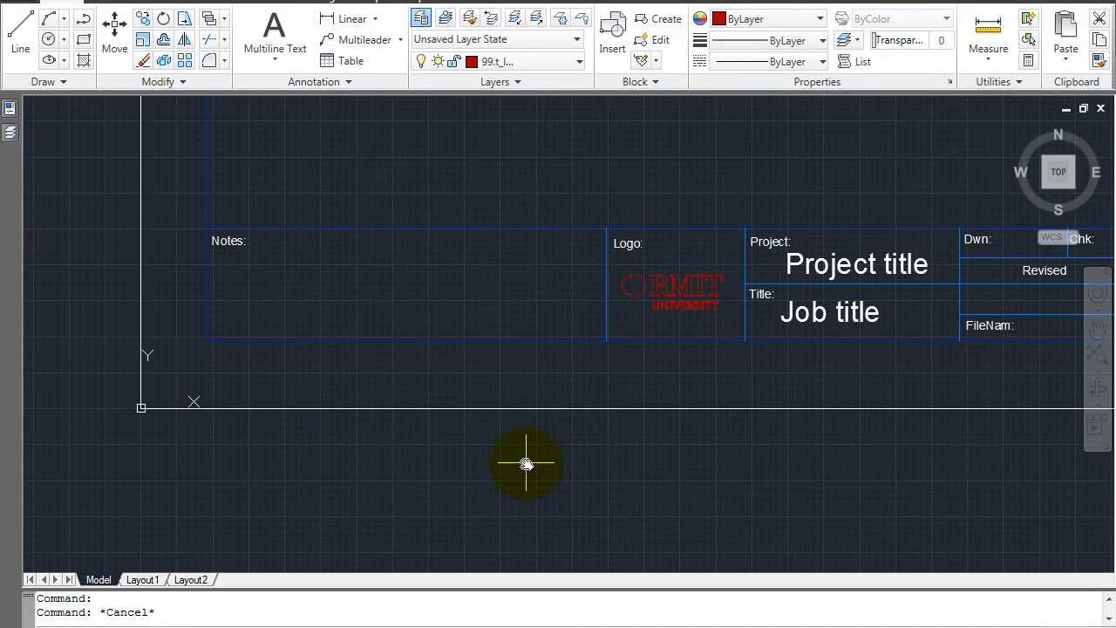
{"action": "left_click", "coordinate": [238, 241]}
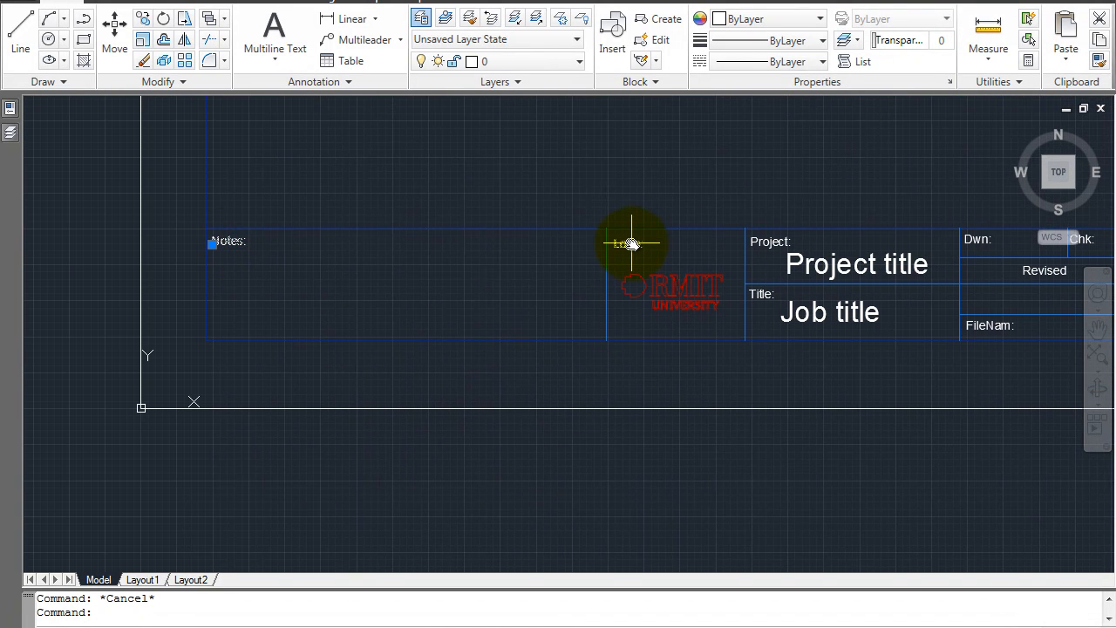
{"action": "left_click", "coordinate": [630, 244]}
{"action": "left_click", "coordinate": [765, 242]}
{"action": "left_click", "coordinate": [764, 297]}
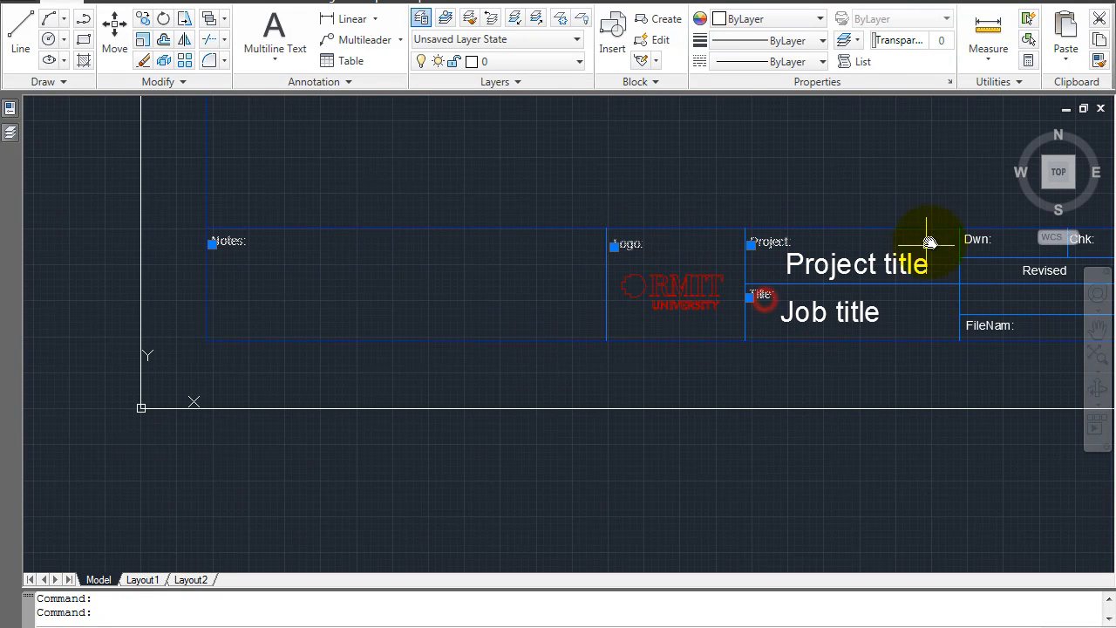
{"action": "left_click", "coordinate": [978, 240]}
{"action": "middle_click_drag", "start_coordinate": [859, 312], "coordinate": [374, 311]}
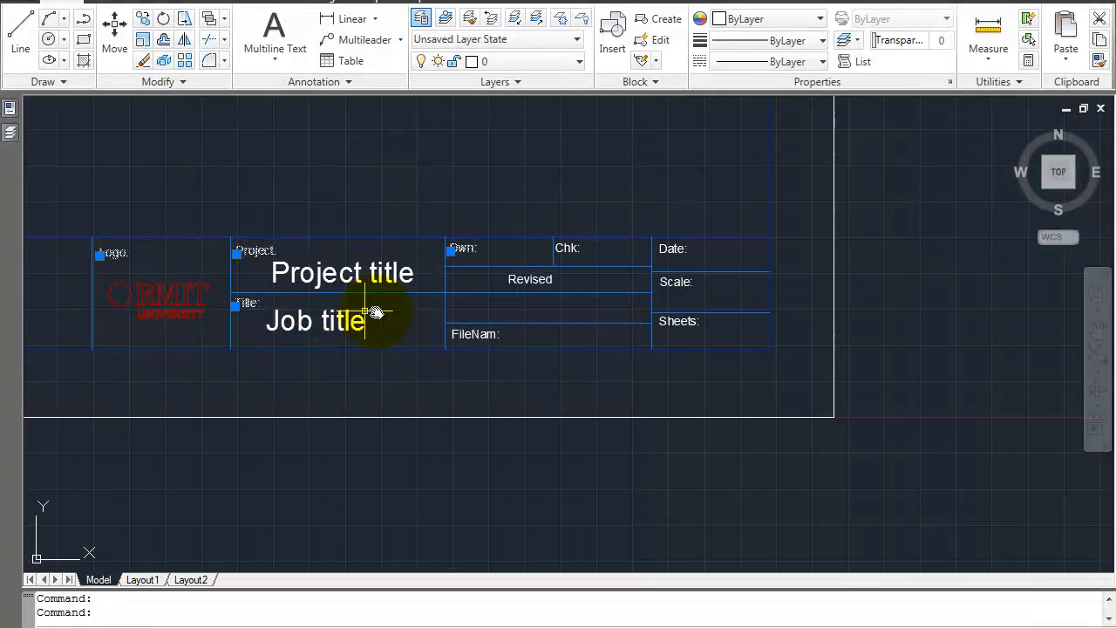
{"action": "left_click", "coordinate": [568, 250]}
{"action": "left_click", "coordinate": [674, 261]}
{"action": "left_click", "coordinate": [672, 282]}
{"action": "left_click", "coordinate": [530, 280]}
{"action": "left_click", "coordinate": [469, 334]}
{"action": "left_click", "coordinate": [679, 322]}
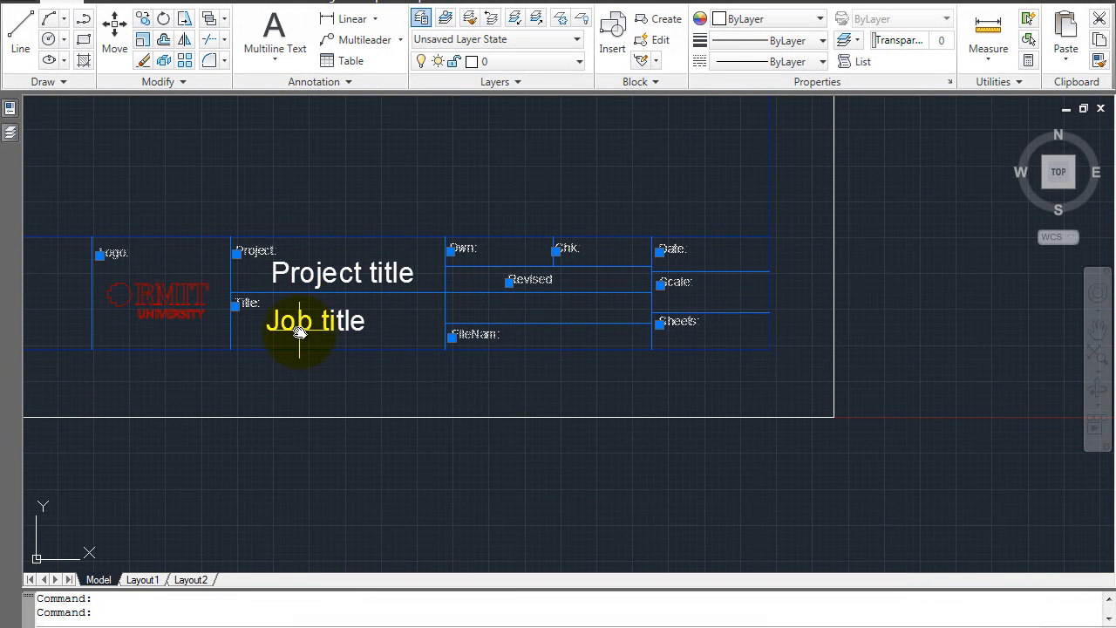
{"action": "mouse_move", "coordinate": [9, 120]}
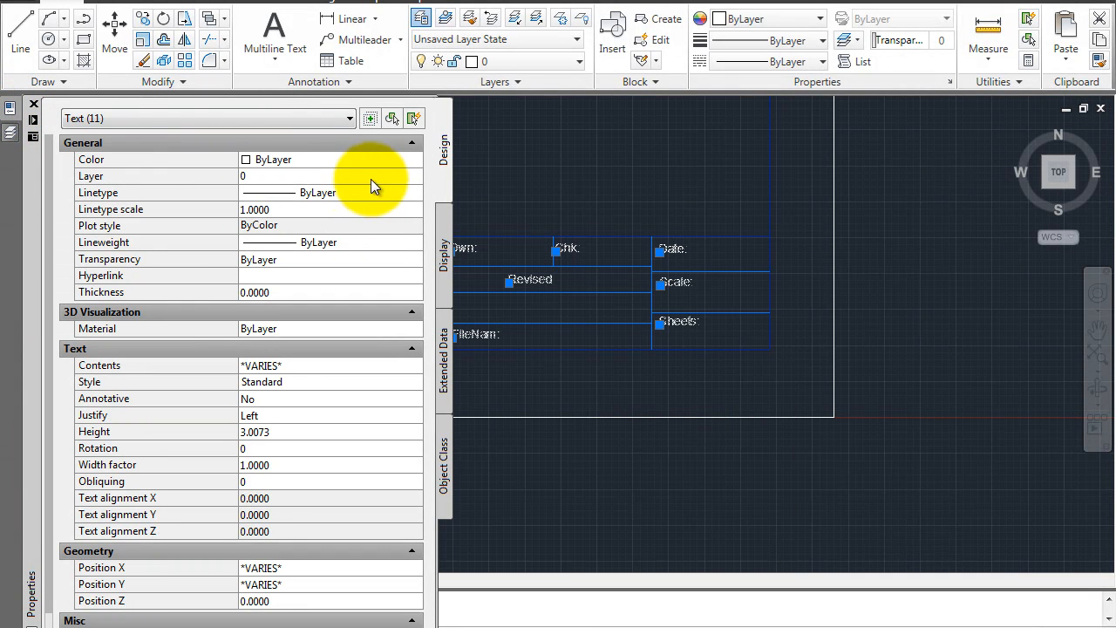
{"action": "left_click", "coordinate": [372, 179]}
{"action": "left_click", "coordinate": [415, 175]}
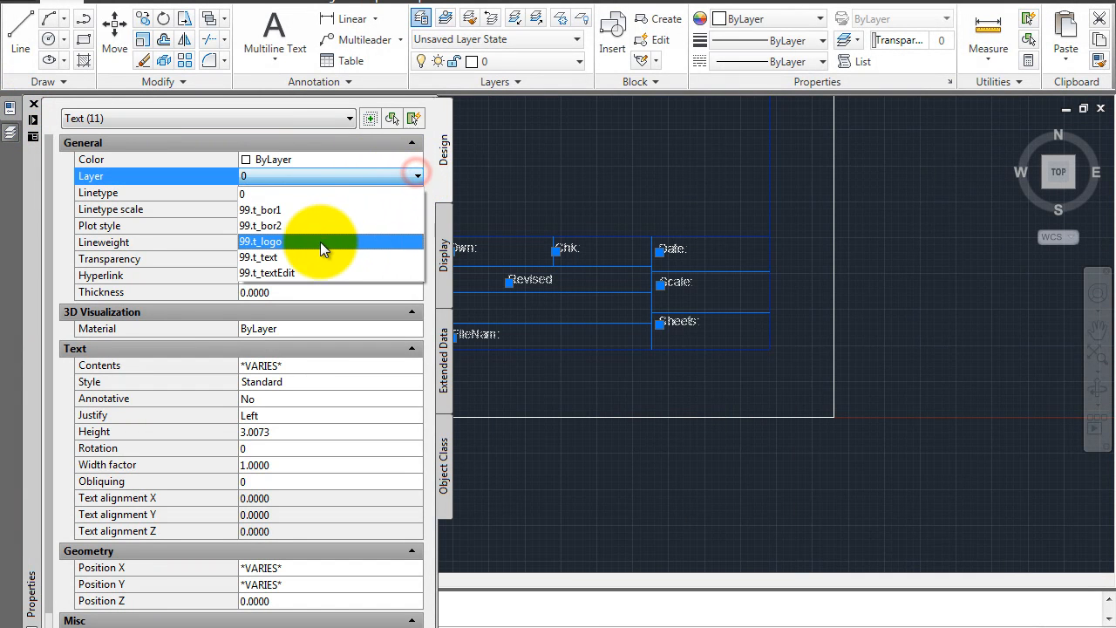
{"action": "left_click", "coordinate": [313, 258]}
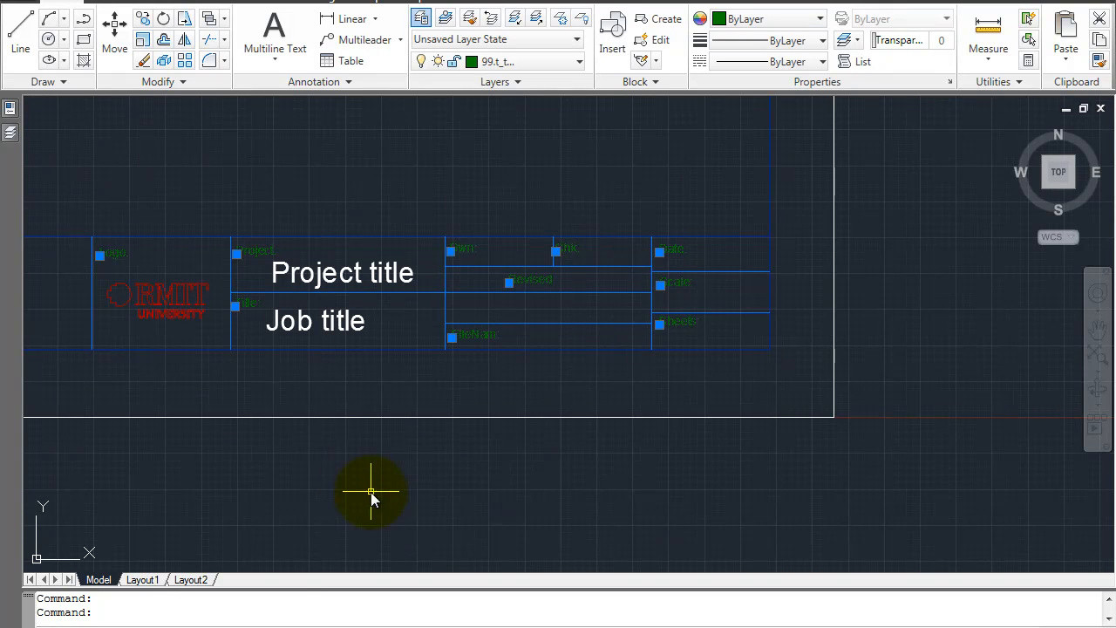
{"action": "key", "text": "Escape"}
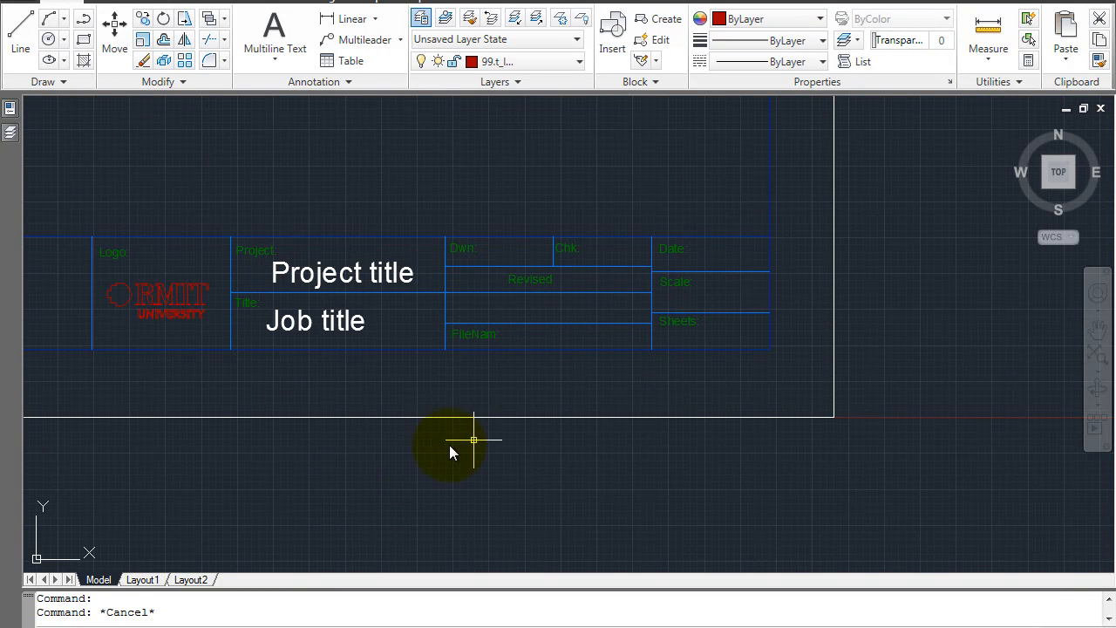
- Move the large Project title and Job title texts to the layer 99.t_textEdit
{"action": "mouse_move", "coordinate": [366, 402]}
{"action": "middle_mouse_down"}
{"action": "mouse_move", "coordinate": [498, 389]}
{"action": "mouse_move", "coordinate": [517, 411]}
{"action": "middle_mouse_up"}
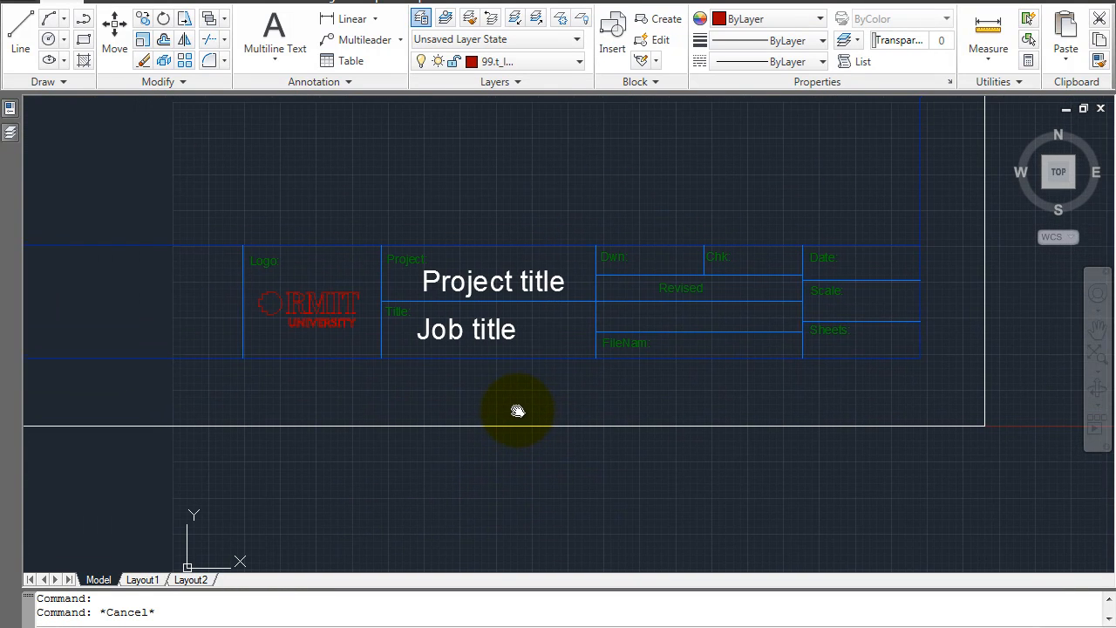
{"action": "left_click", "coordinate": [506, 279]}
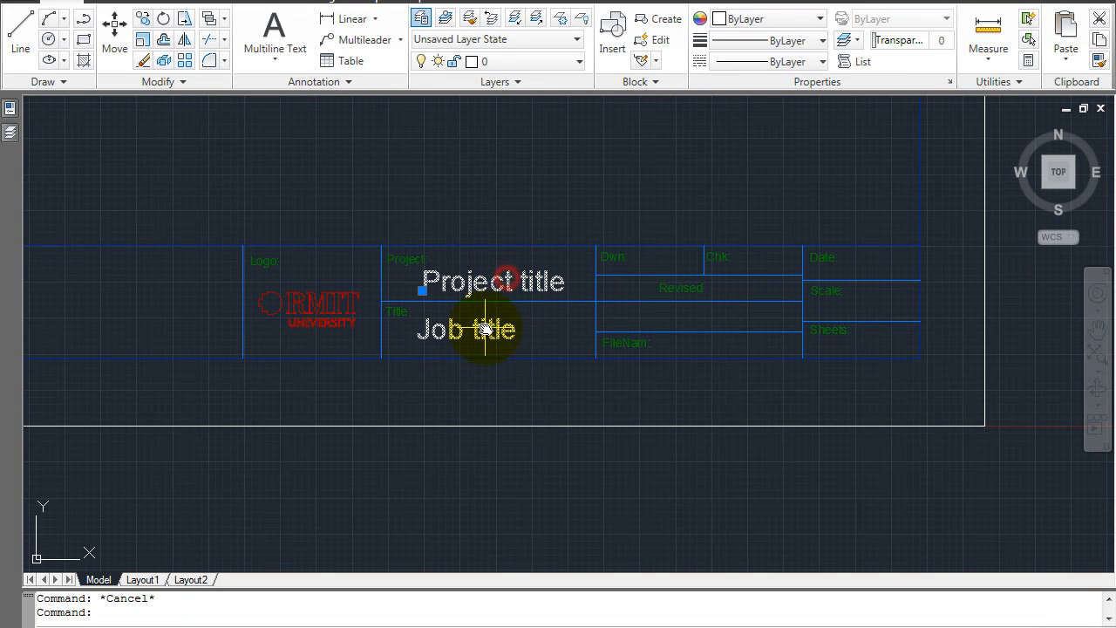
{"action": "left_click", "coordinate": [485, 329]}
{"action": "mouse_move", "coordinate": [11, 110]}
{"action": "left_click", "coordinate": [352, 178]}
{"action": "left_click", "coordinate": [415, 176]}
{"action": "left_click", "coordinate": [327, 272]}
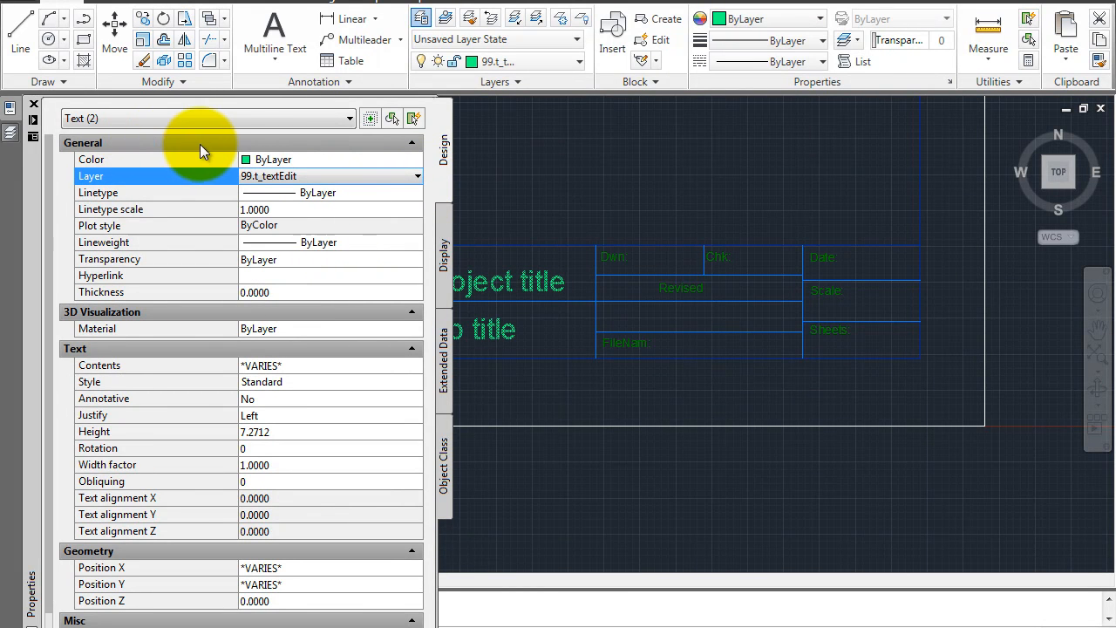
{"action": "left_click", "coordinate": [10, 109]}
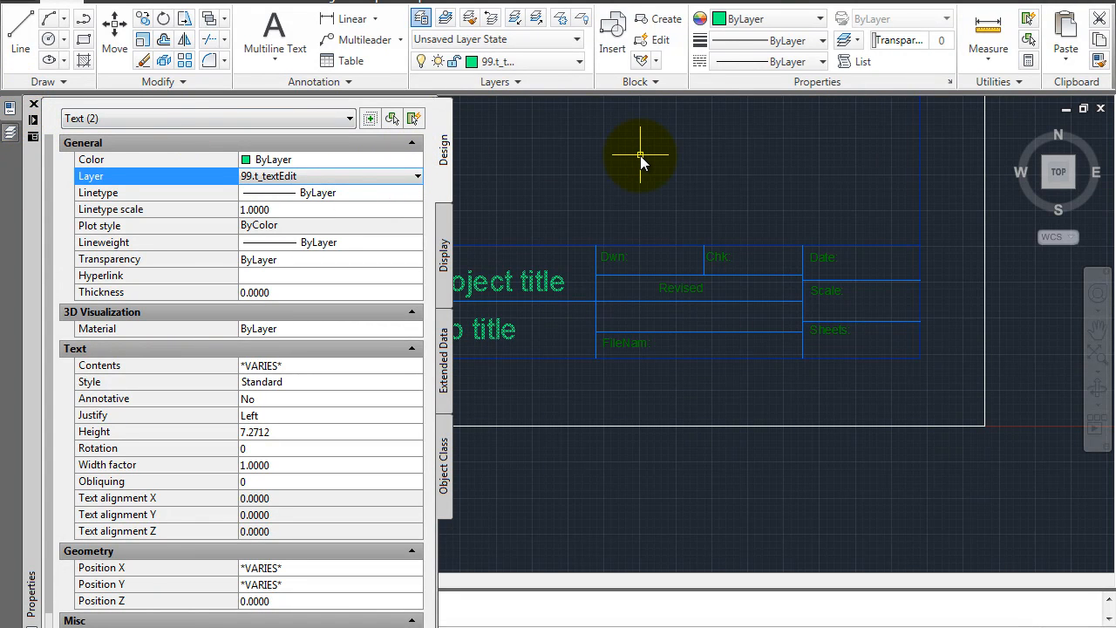
{"action": "key", "text": "Escape"}
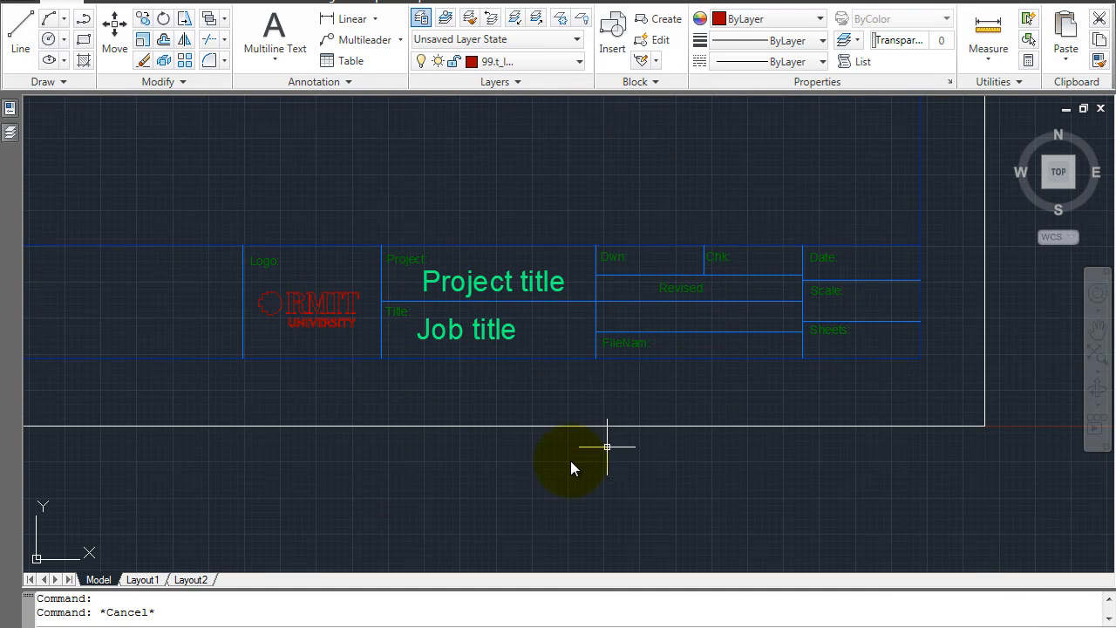
- Make layer 0 the current layer and lock it
{"action": "scroll", "coordinate": [319, 411], "scroll_direction": "down", "scroll_amount": 3}
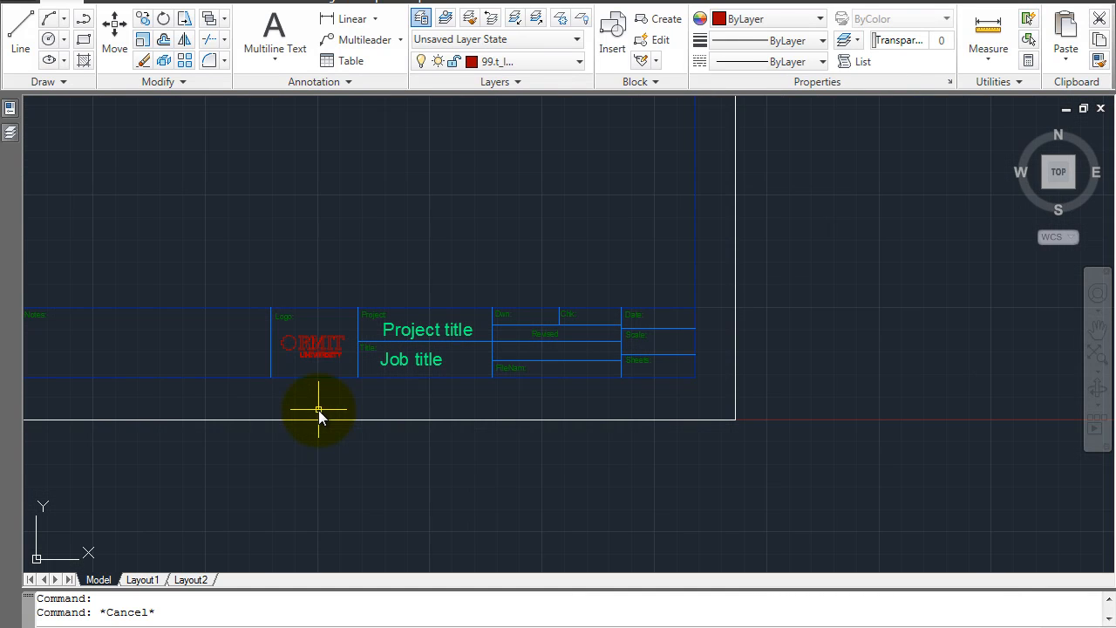
{"action": "scroll", "coordinate": [319, 410], "scroll_direction": "down", "scroll_amount": 2}
{"action": "mouse_move", "coordinate": [309, 410]}
{"action": "middle_mouse_down"}
{"action": "mouse_move", "coordinate": [368, 432]}
{"action": "mouse_move", "coordinate": [424, 474]}
{"action": "mouse_move", "coordinate": [431, 461]}
{"action": "middle_mouse_up"}
{"action": "scroll", "coordinate": [431, 461], "scroll_direction": "down", "scroll_amount": 2}
{"action": "scroll", "coordinate": [430, 461], "scroll_direction": "up", "scroll_amount": 3}
{"action": "middle_click_drag", "start_coordinate": [369, 257], "coordinate": [366, 316]}
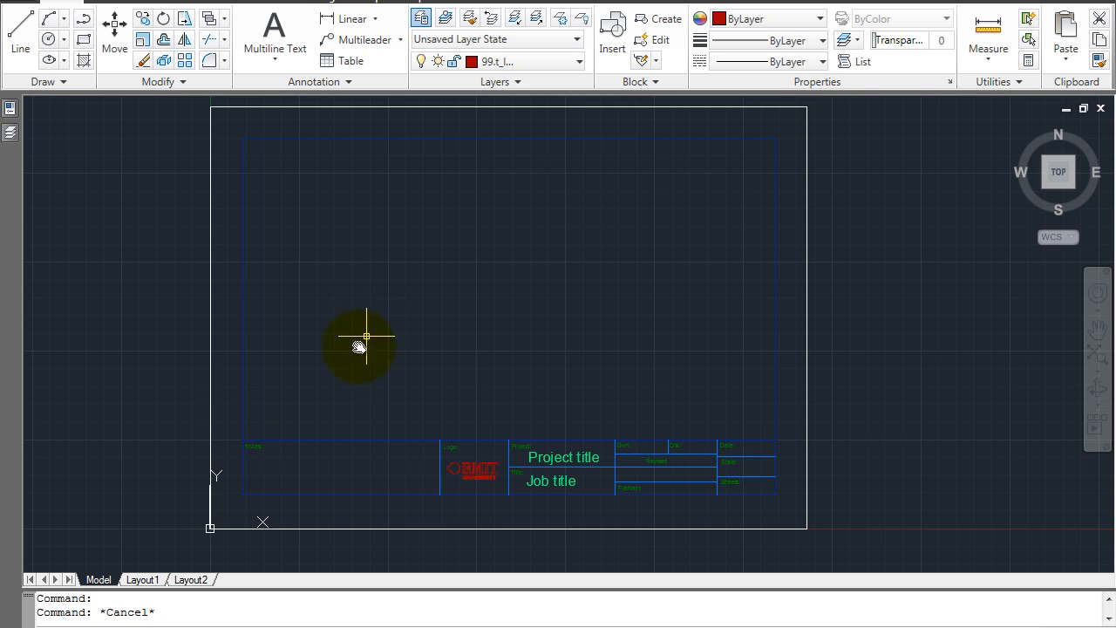
{"action": "left_click", "coordinate": [10, 130]}
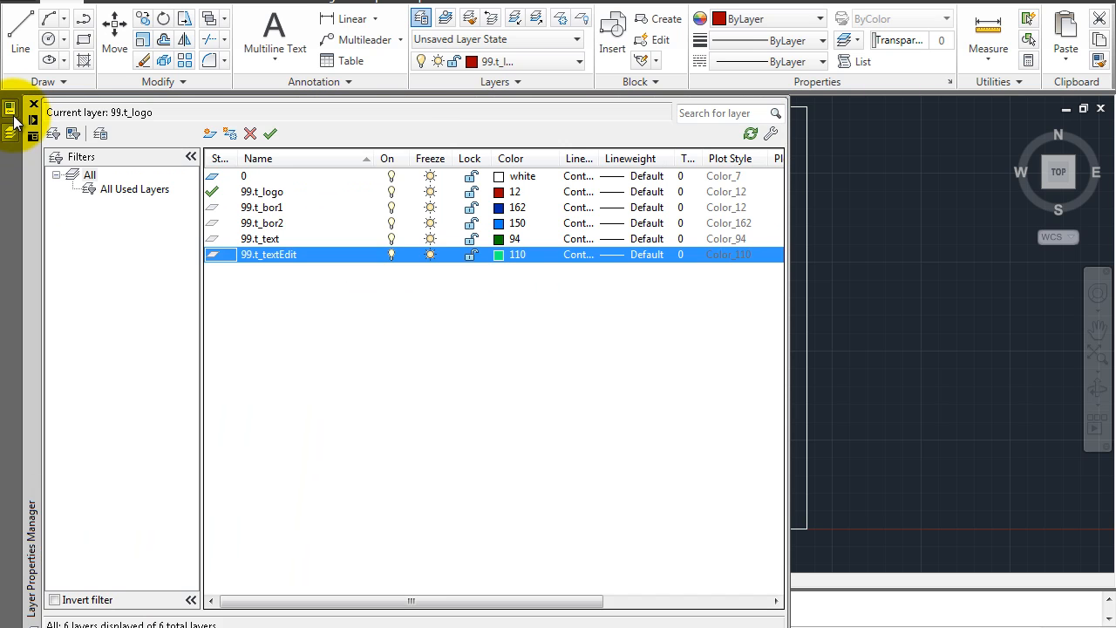
{"action": "left_click", "coordinate": [9, 108]}
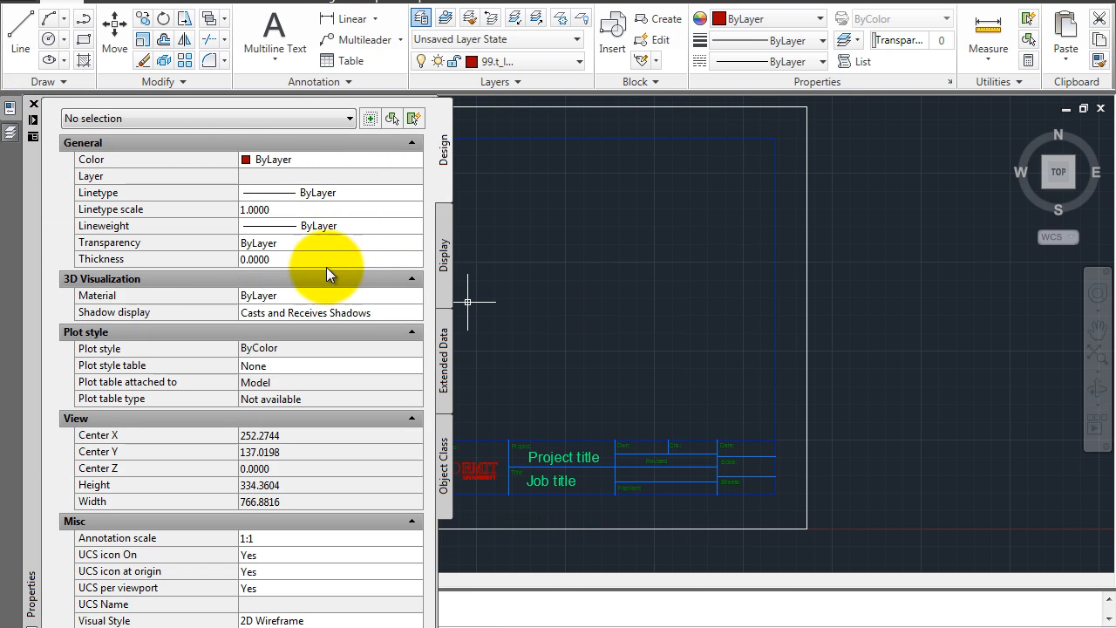
{"action": "left_click", "coordinate": [10, 132]}
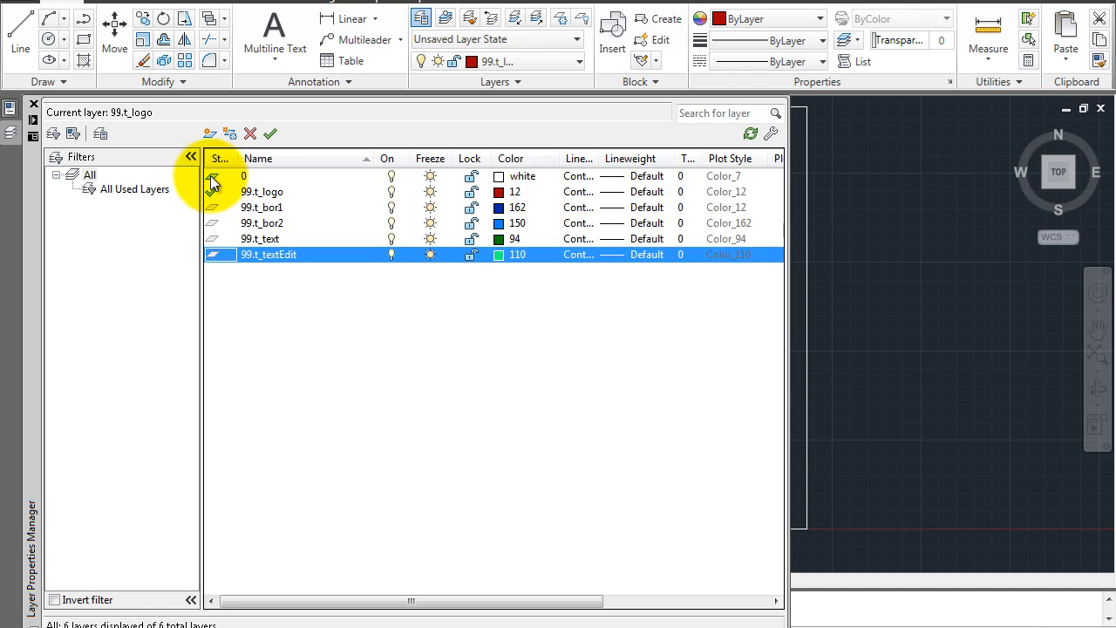
{"action": "double_click", "coordinate": [295, 174]}
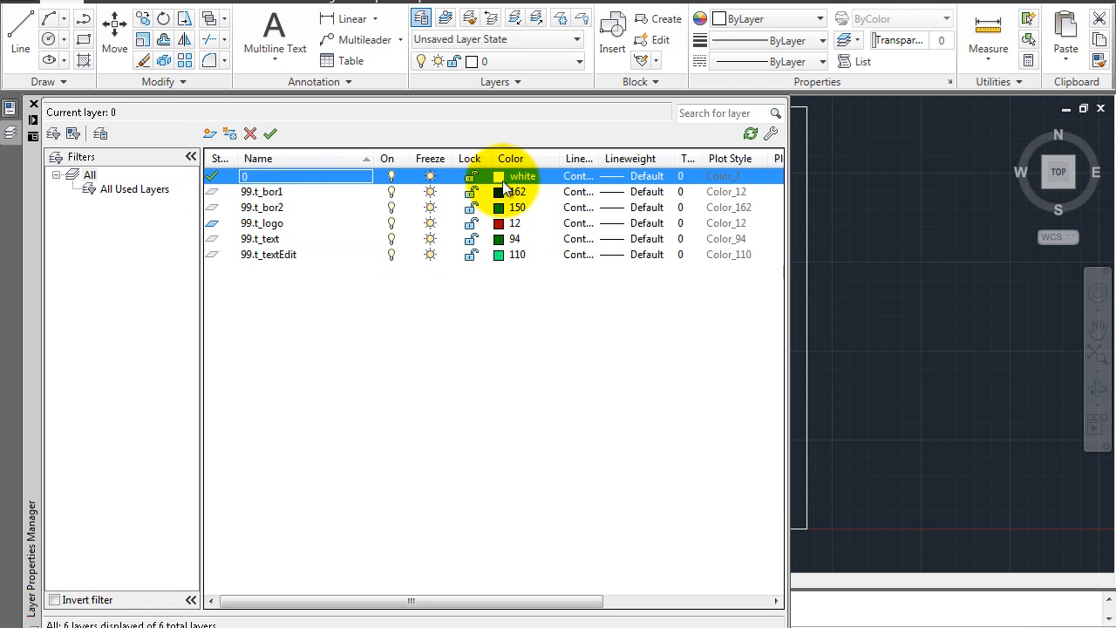
{"action": "left_click", "coordinate": [470, 175]}
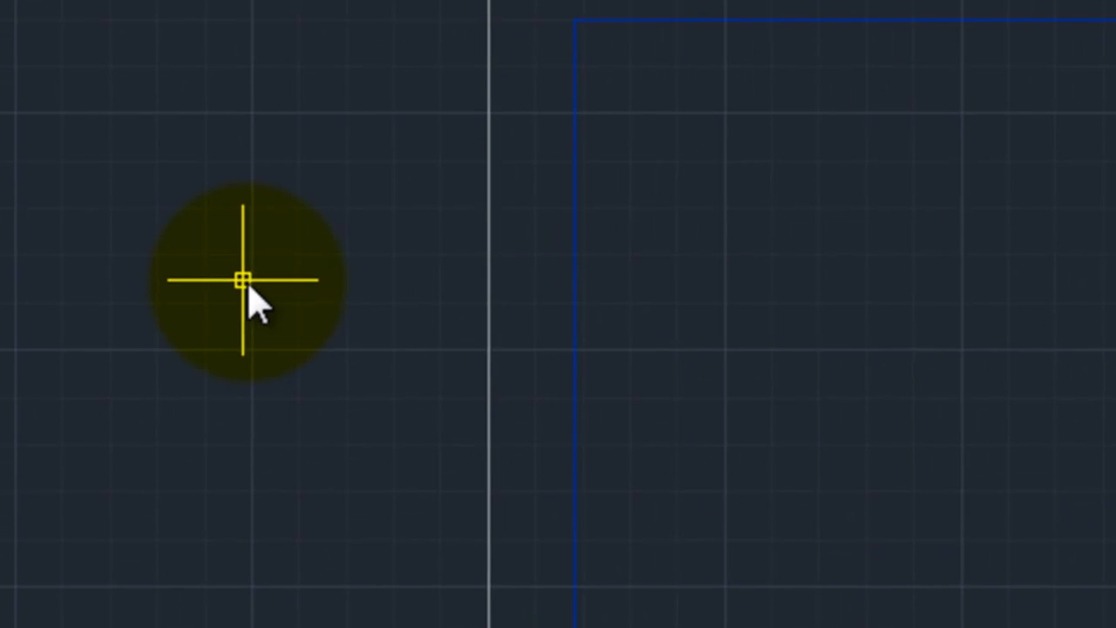
- Select the outer page rectangle and check its layer in its properties
{"action": "left_click", "coordinate": [256, 287]}
{"action": "key", "text": "Escape"}
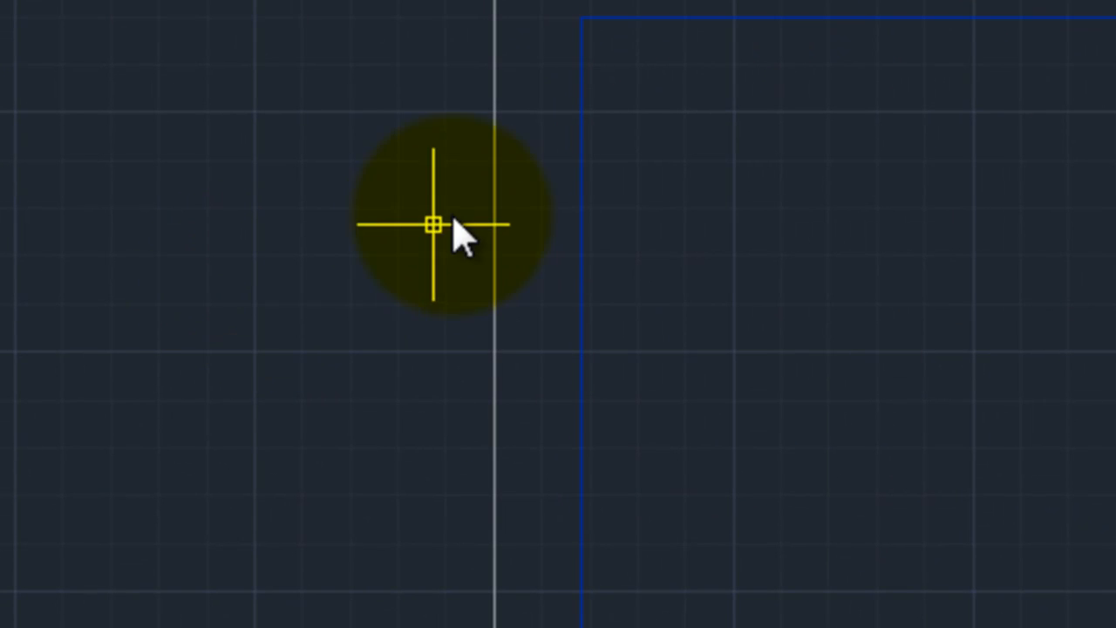
{"action": "left_click", "coordinate": [498, 199]}
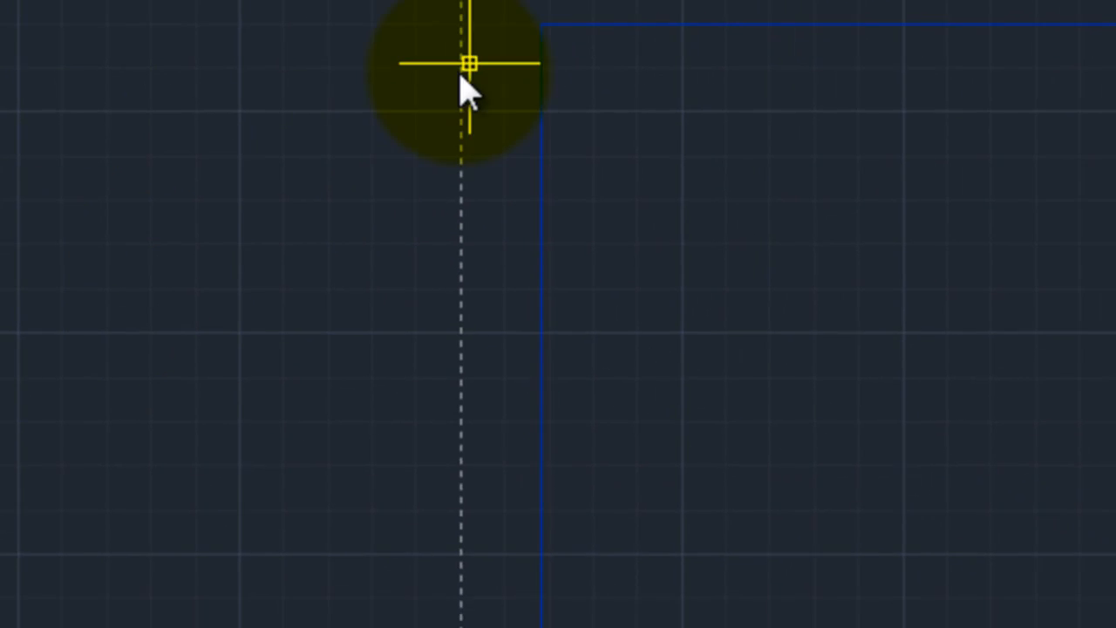
{"action": "mouse_move", "coordinate": [15, 38]}
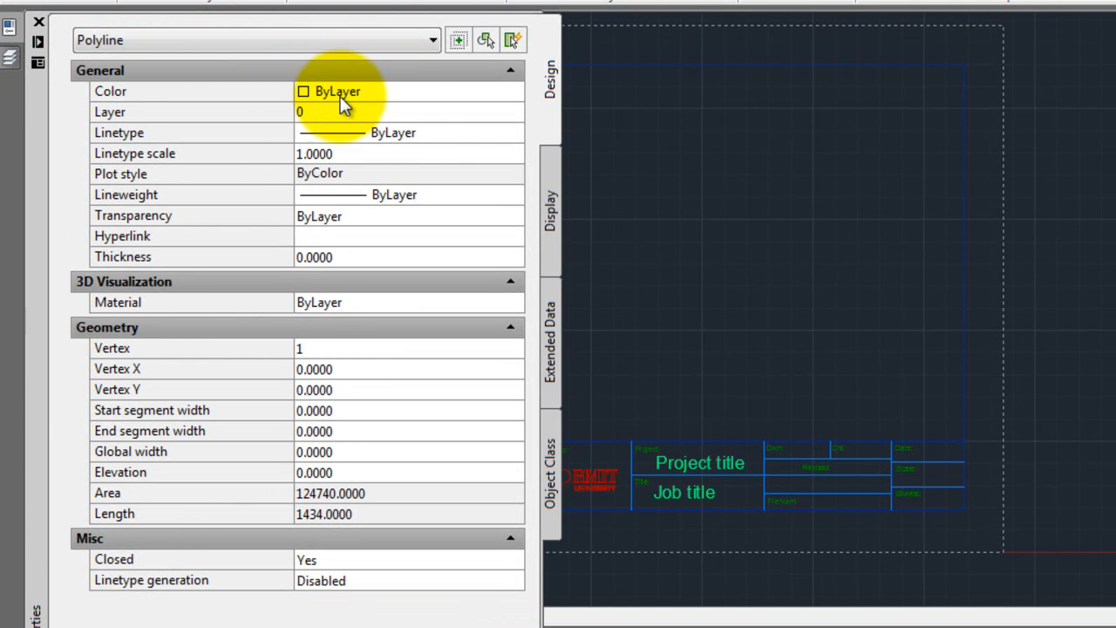
- Turn off layer 0 to hide the outer page rectangle
{"action": "mouse_move", "coordinate": [11, 63]}
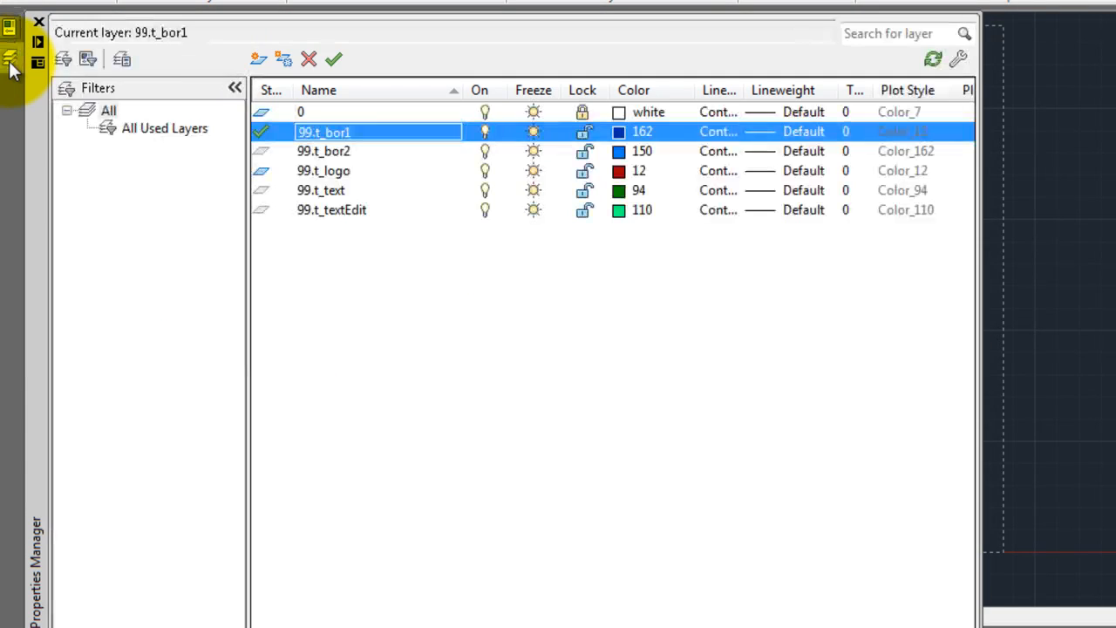
{"action": "left_click", "coordinate": [485, 112]}
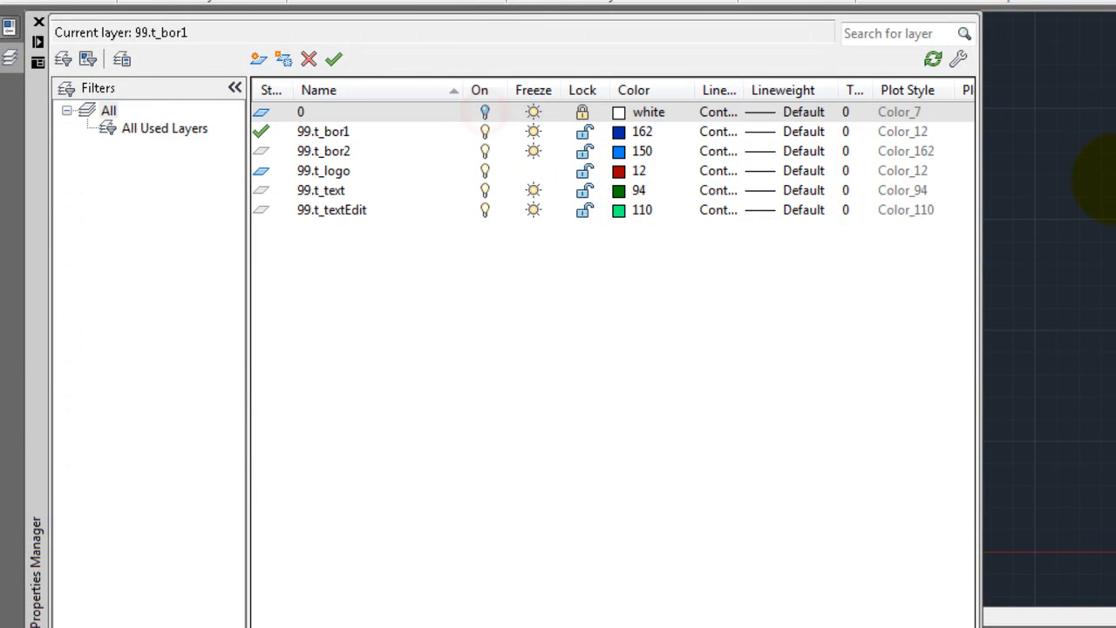
{"action": "left_click", "coordinate": [1115, 178]}
{"action": "left_click", "coordinate": [1075, 194]}
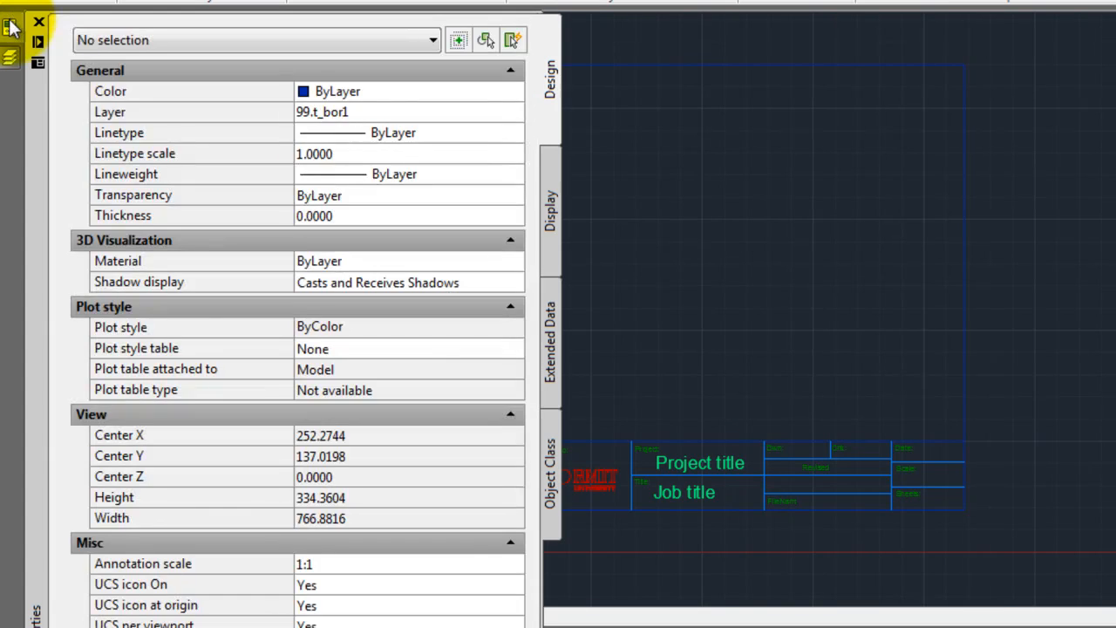
- Turn layer 0 back on and unlock it
{"action": "mouse_move", "coordinate": [10, 57]}
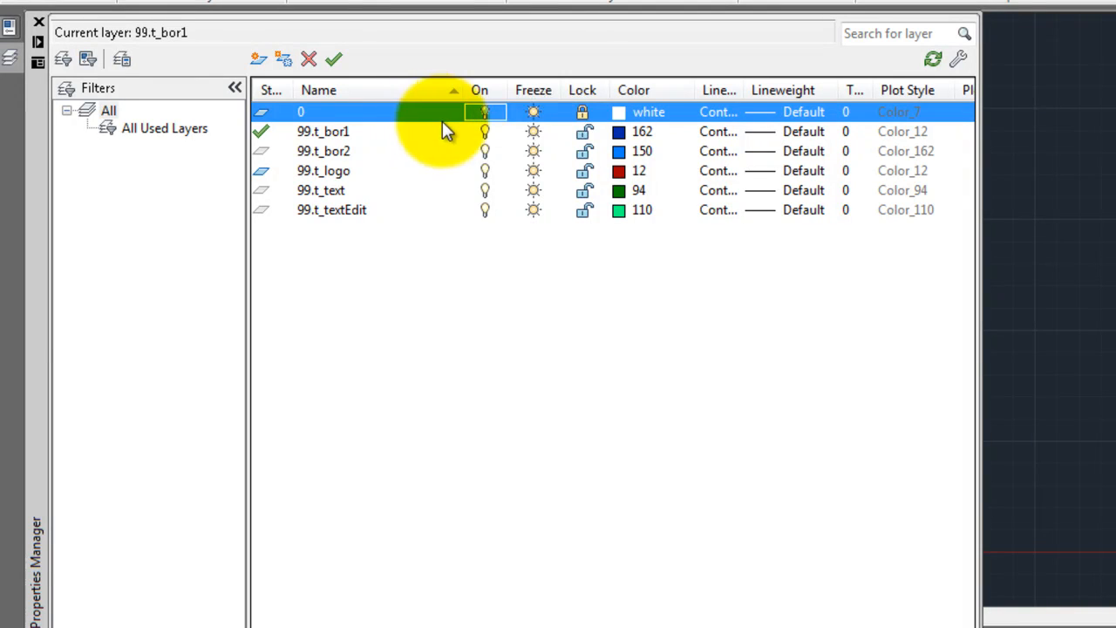
{"action": "left_click", "coordinate": [483, 114]}
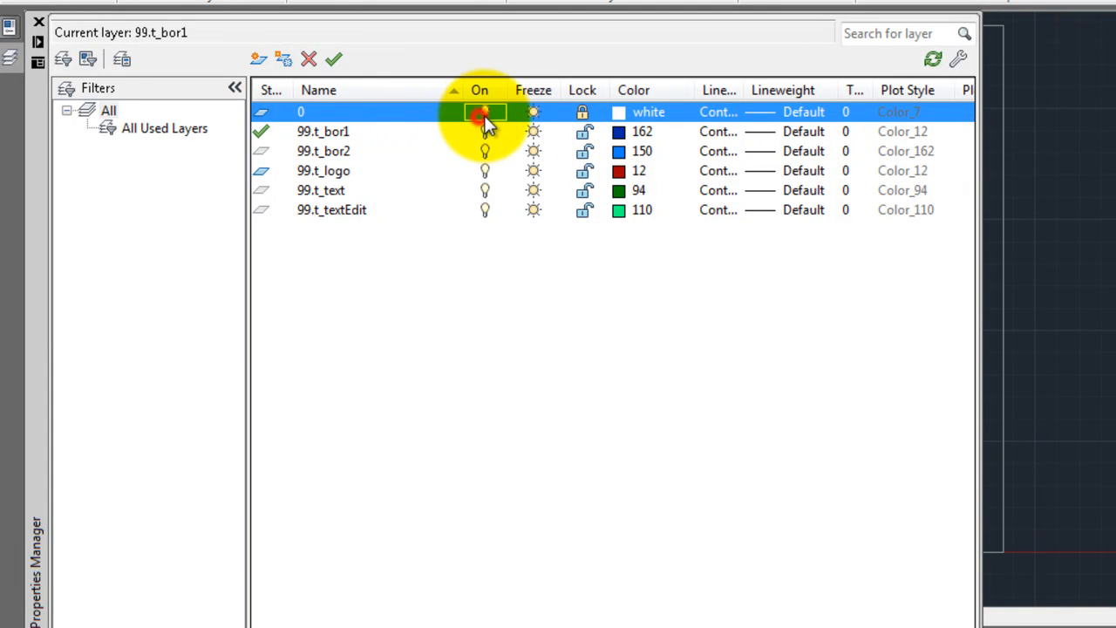
{"action": "left_click", "coordinate": [583, 112]}
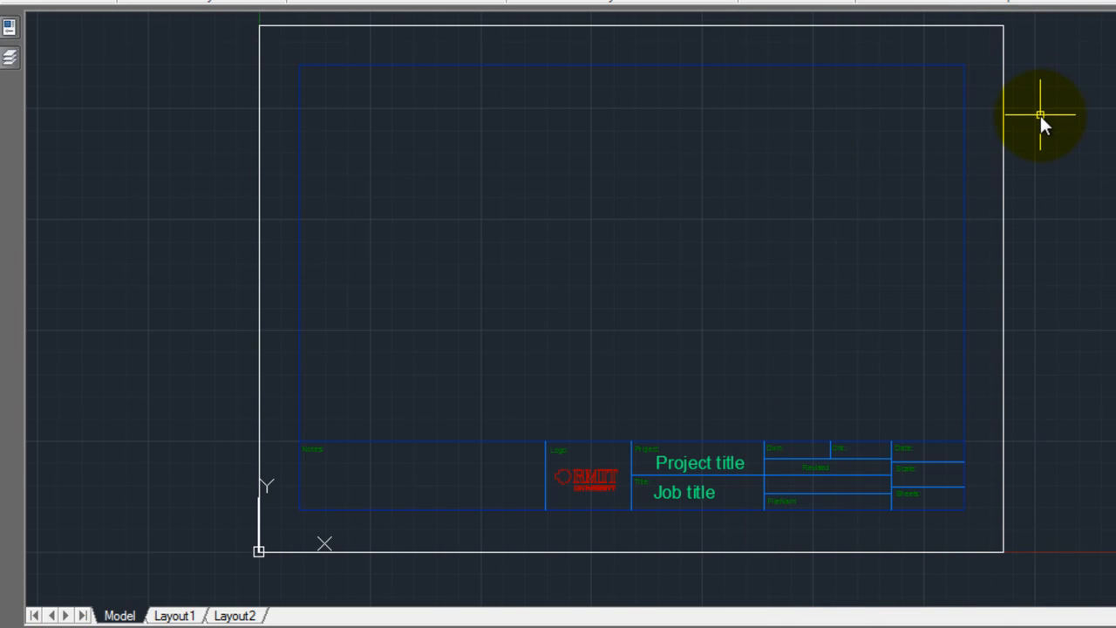
- Delete the outer page rectangle around the border and save the drawing
{"action": "left_click", "coordinate": [1004, 111]}
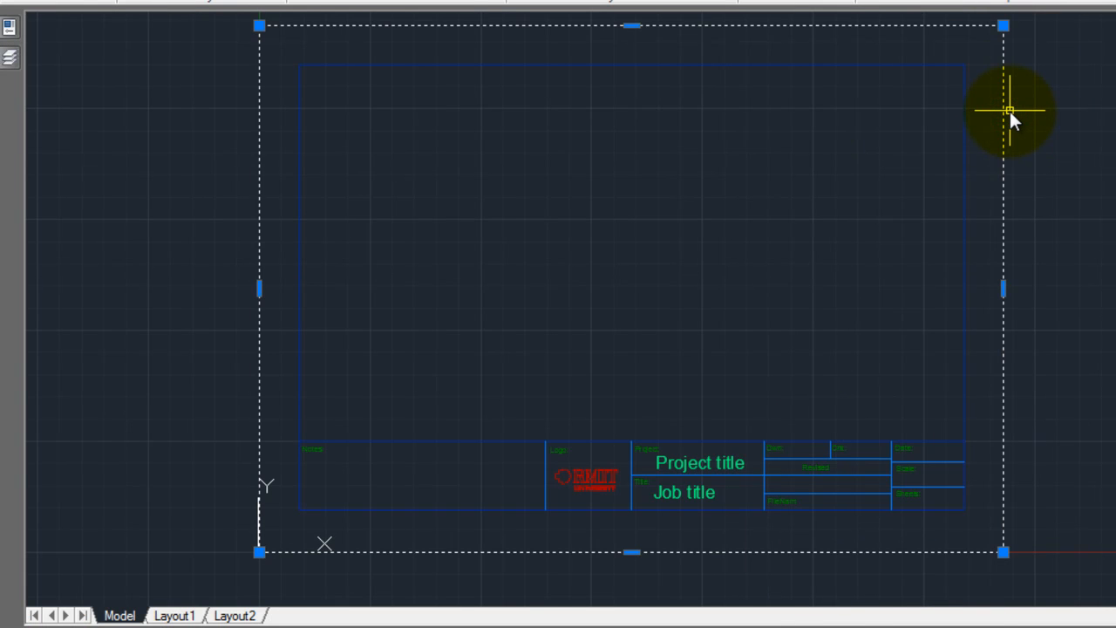
{"action": "key", "text": "Delete"}
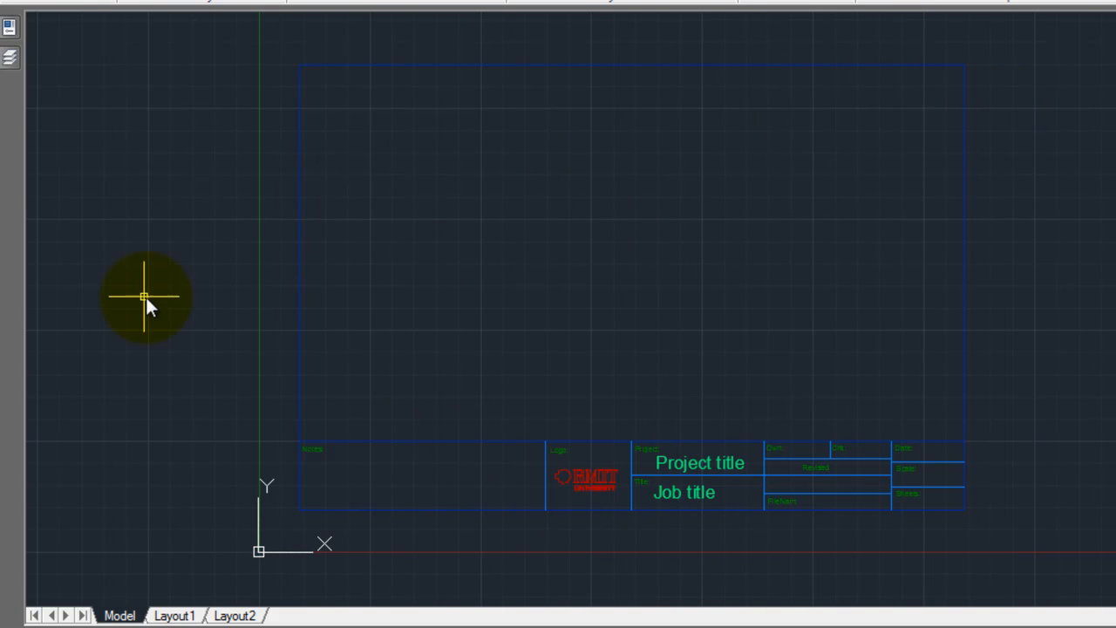
{"action": "left_click", "coordinate": [19, 3]}
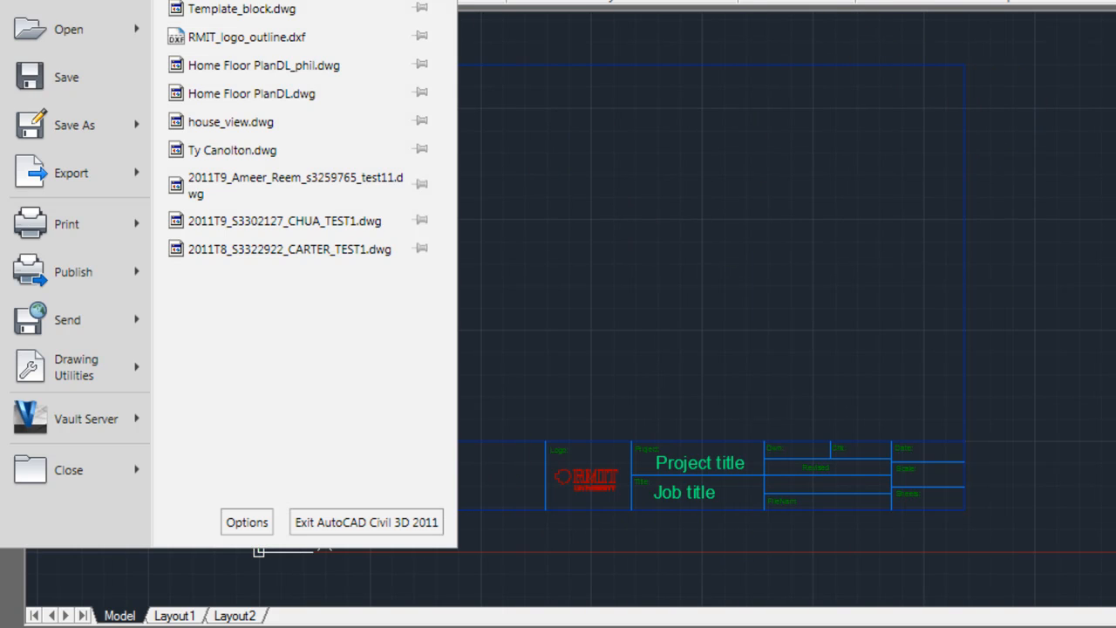
{"action": "left_click", "coordinate": [47, 84]}
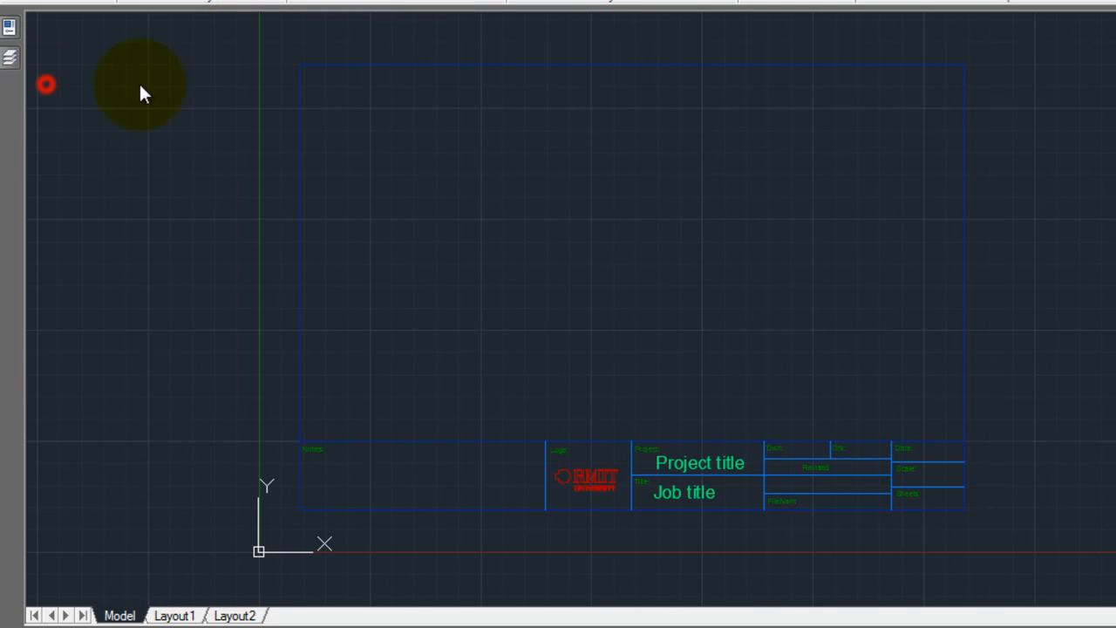